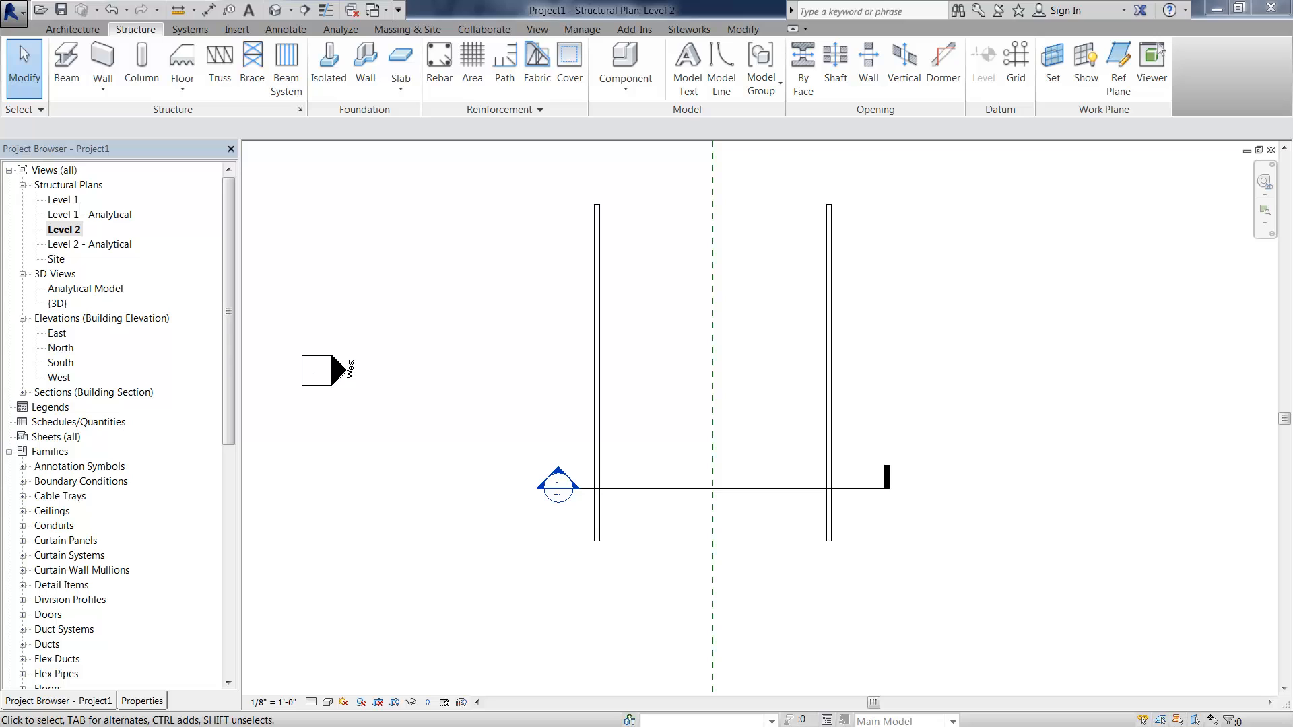
# Draw an L-Angle L8X4X1 beam about 42' 6" long on Reference Plane : angle, parallel to the left wall along its inner side
pyautogui.click(65, 60)
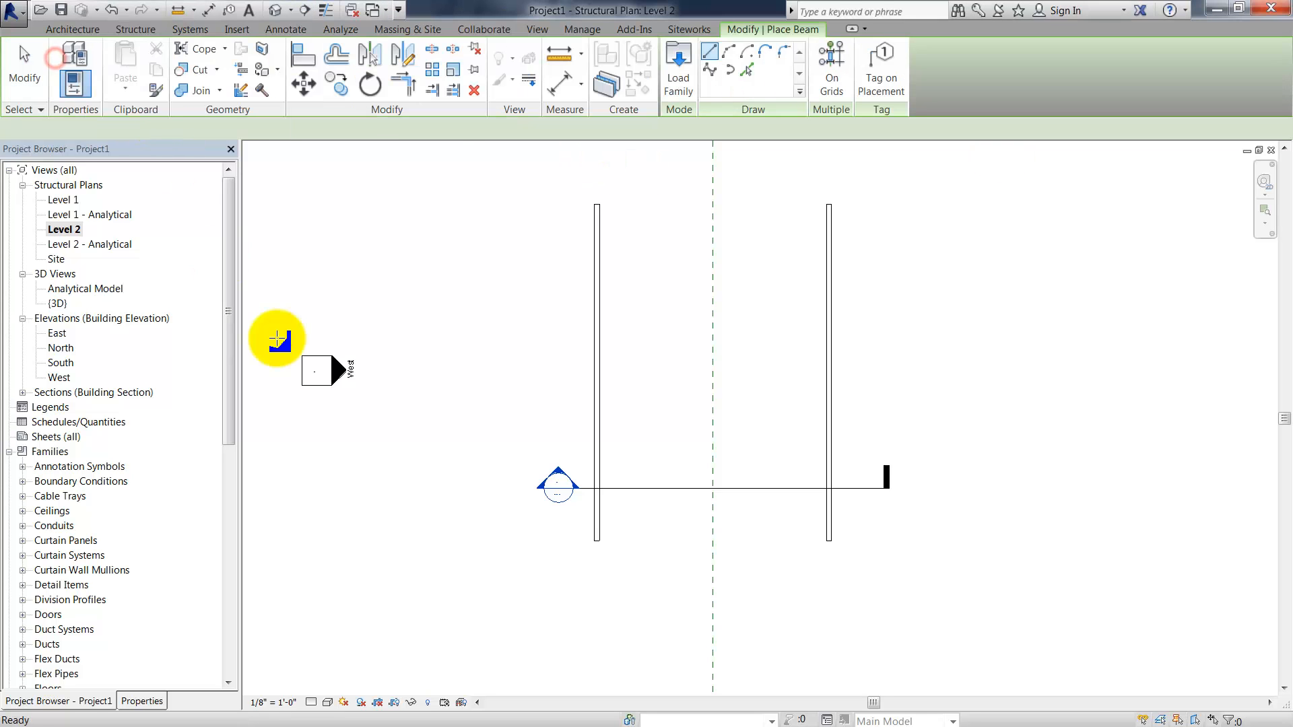
pyautogui.click(289, 128)
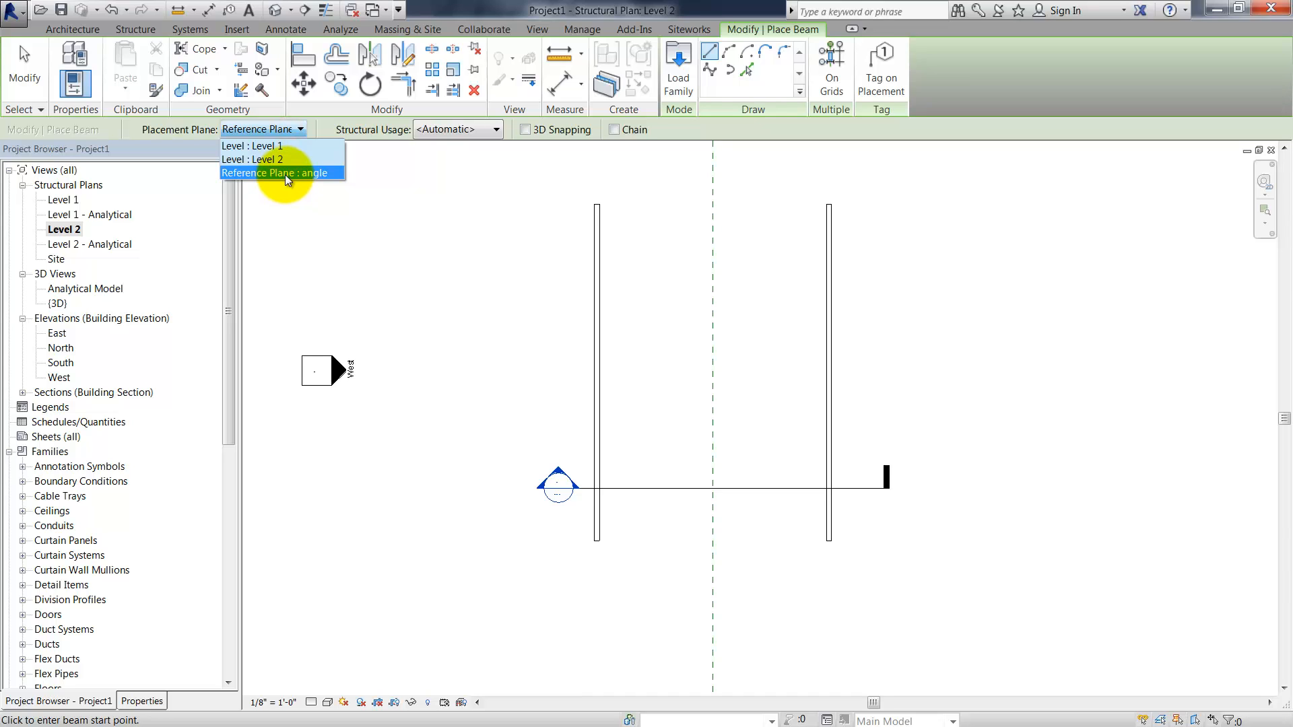
pyautogui.click(478, 190)
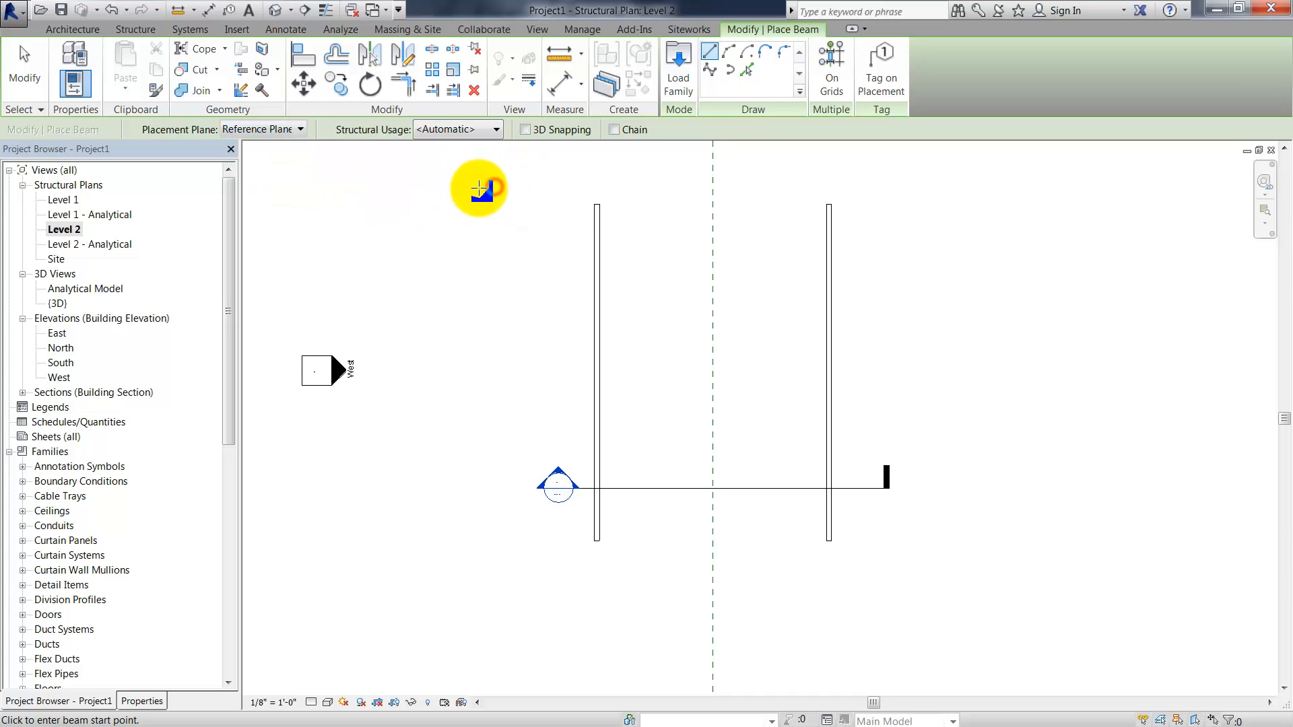
pyautogui.click(144, 702)
pyautogui.click(133, 187)
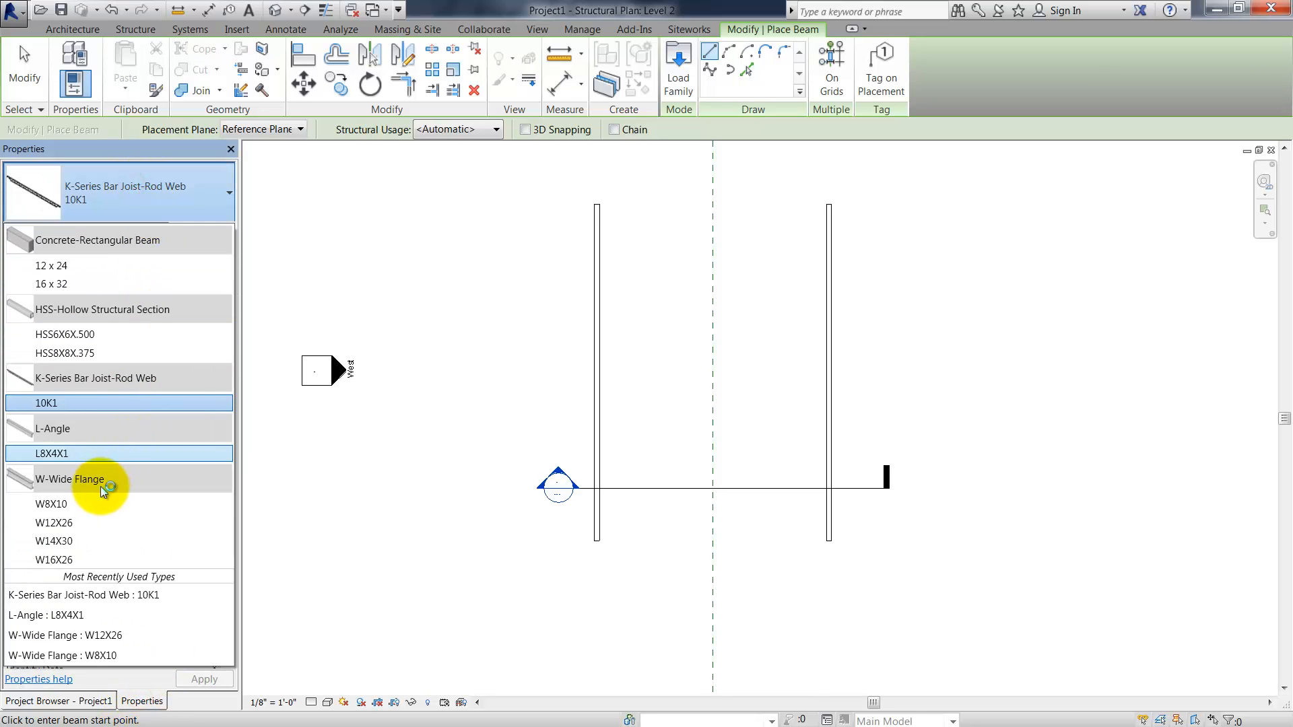
pyautogui.click(102, 457)
pyautogui.click(614, 529)
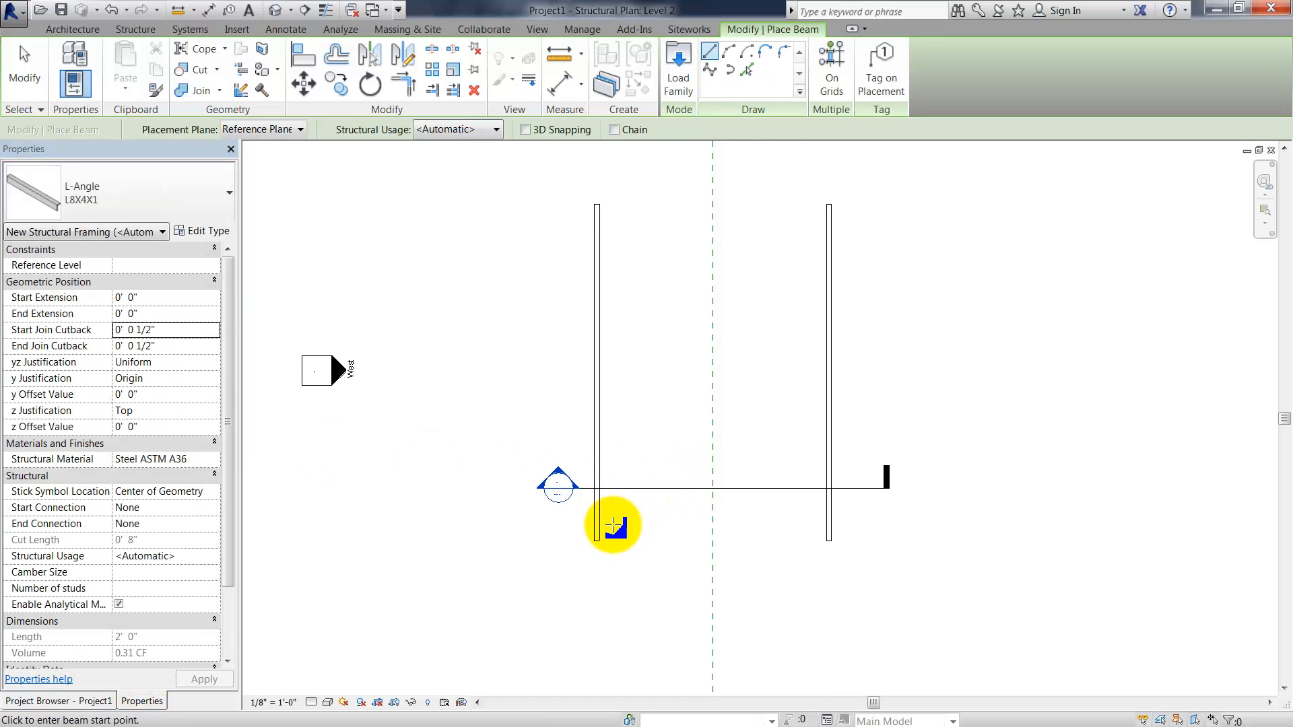
pyautogui.click(618, 211)
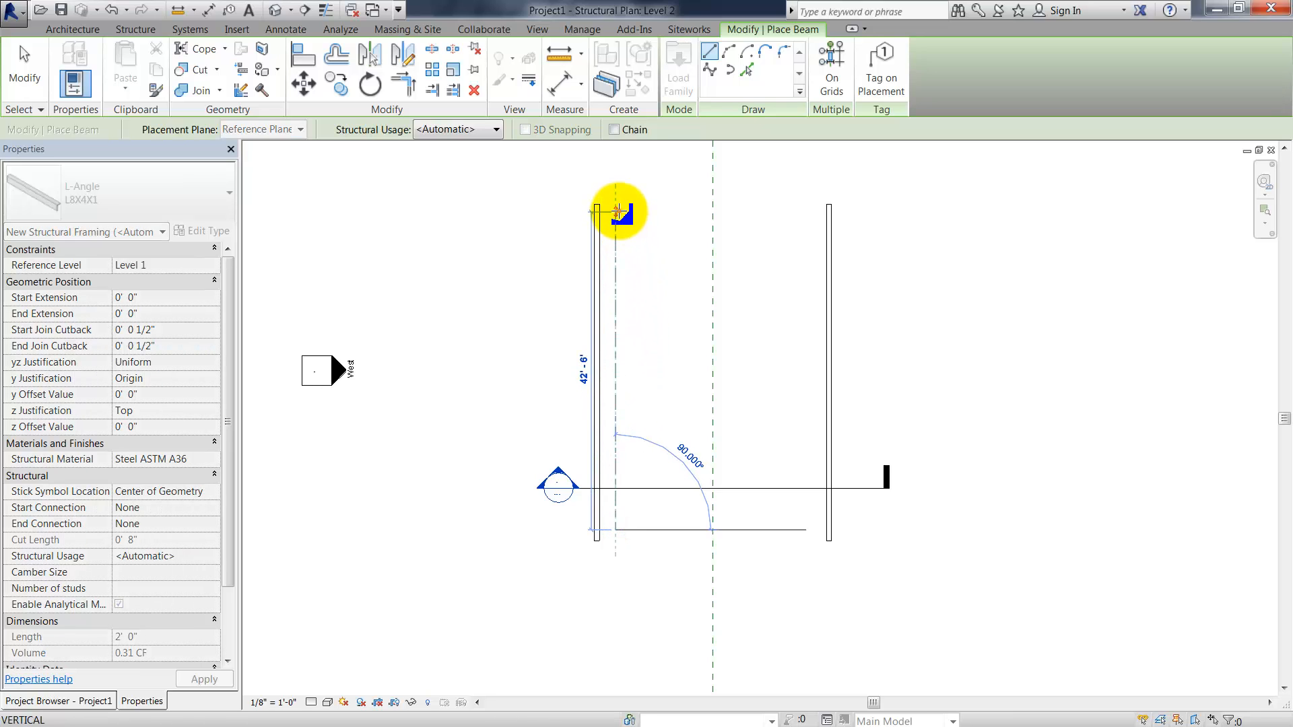
pyautogui.press('Escape')
pyautogui.press('Escape')
# Open the section view of the section line that cuts across both walls
pyautogui.click(637, 489)
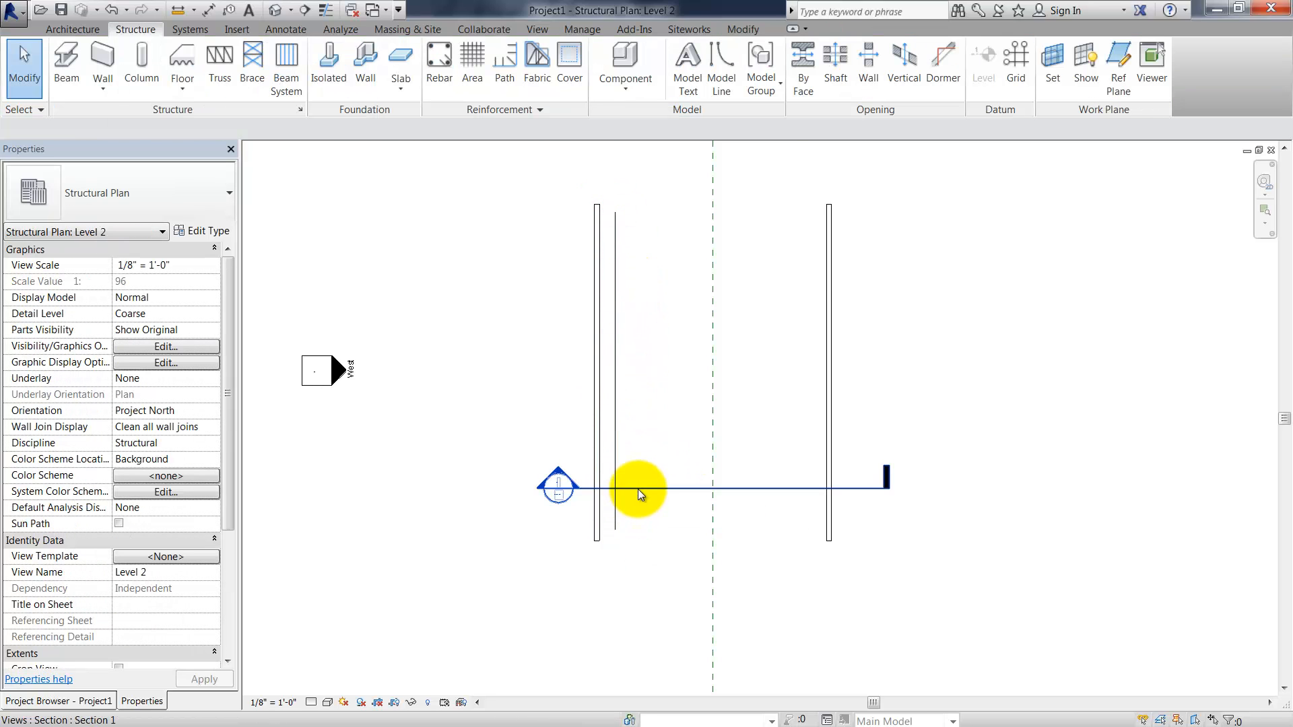
pyautogui.rightClick(639, 489)
pyautogui.click(717, 195)
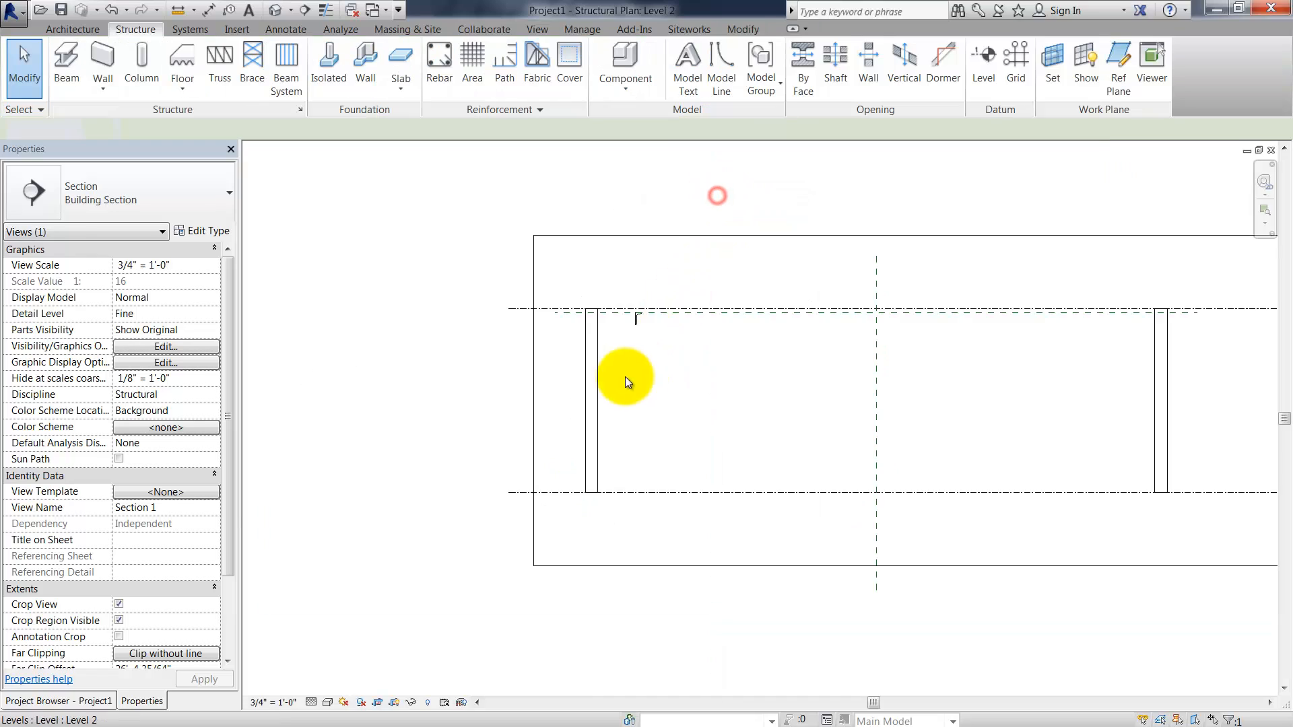
# Set the L-angle's cross-section rotation to 270° in the section view
pyautogui.scroll(5, 639, 318)
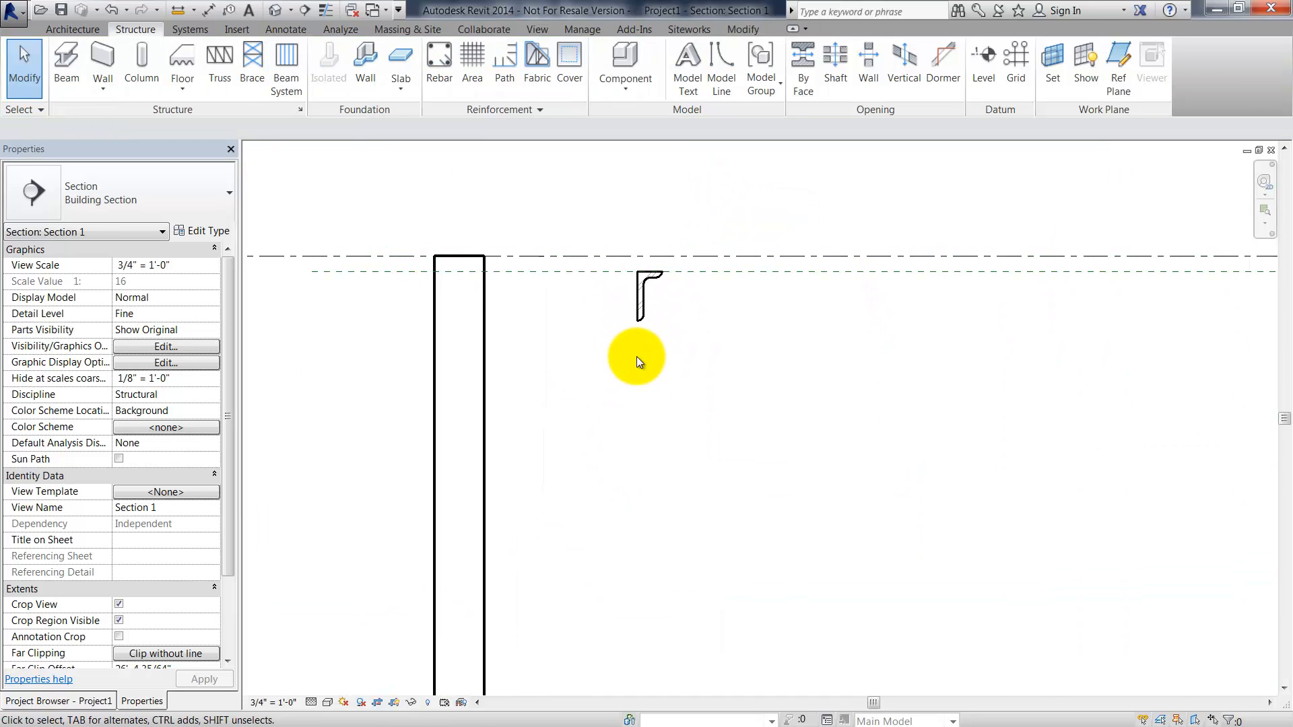
pyautogui.moveTo(686, 376); pyautogui.dragTo(682, 364, button='middle')
pyautogui.click(687, 325)
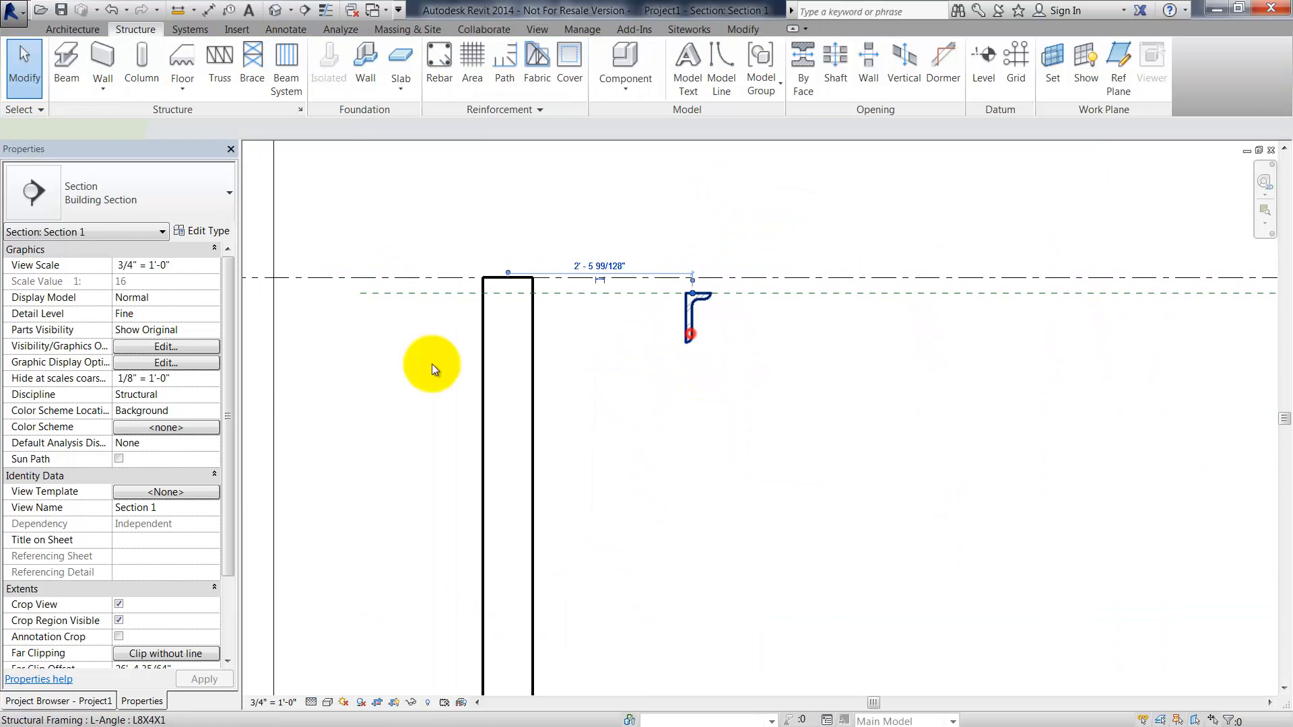
pyautogui.click(167, 347)
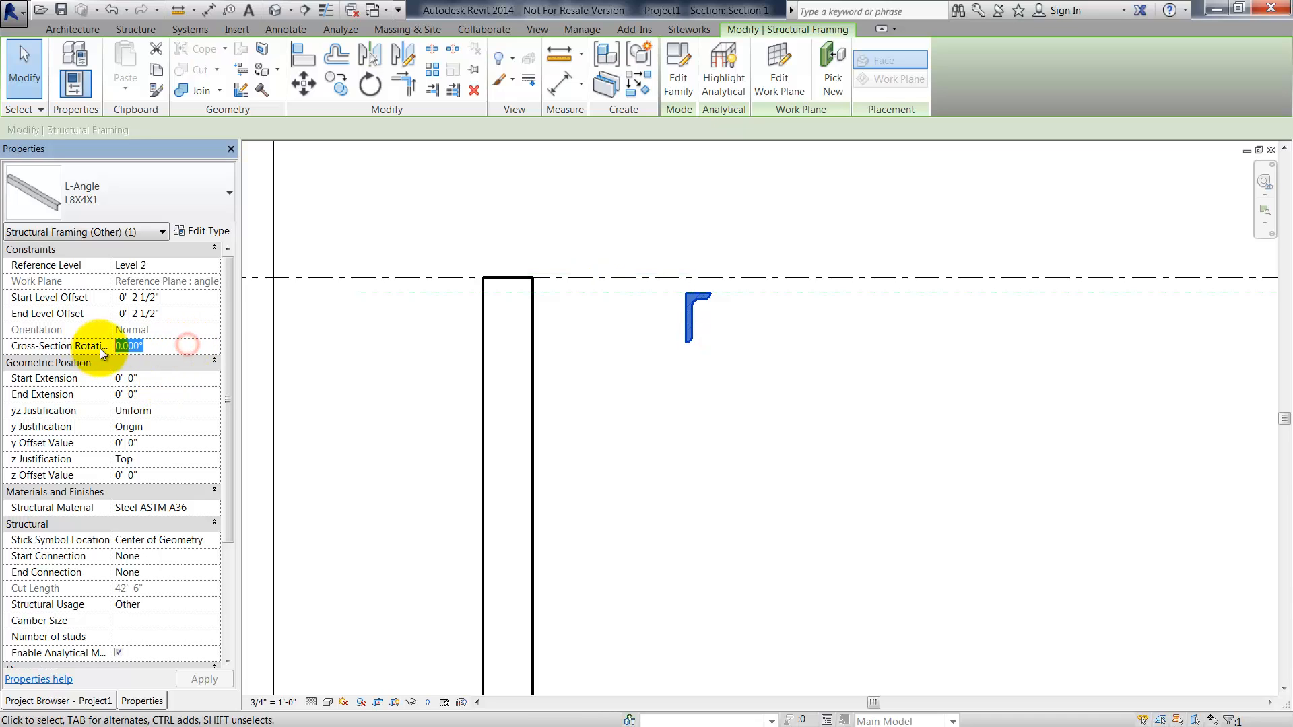
pyautogui.write('270')
pyautogui.press('Return')
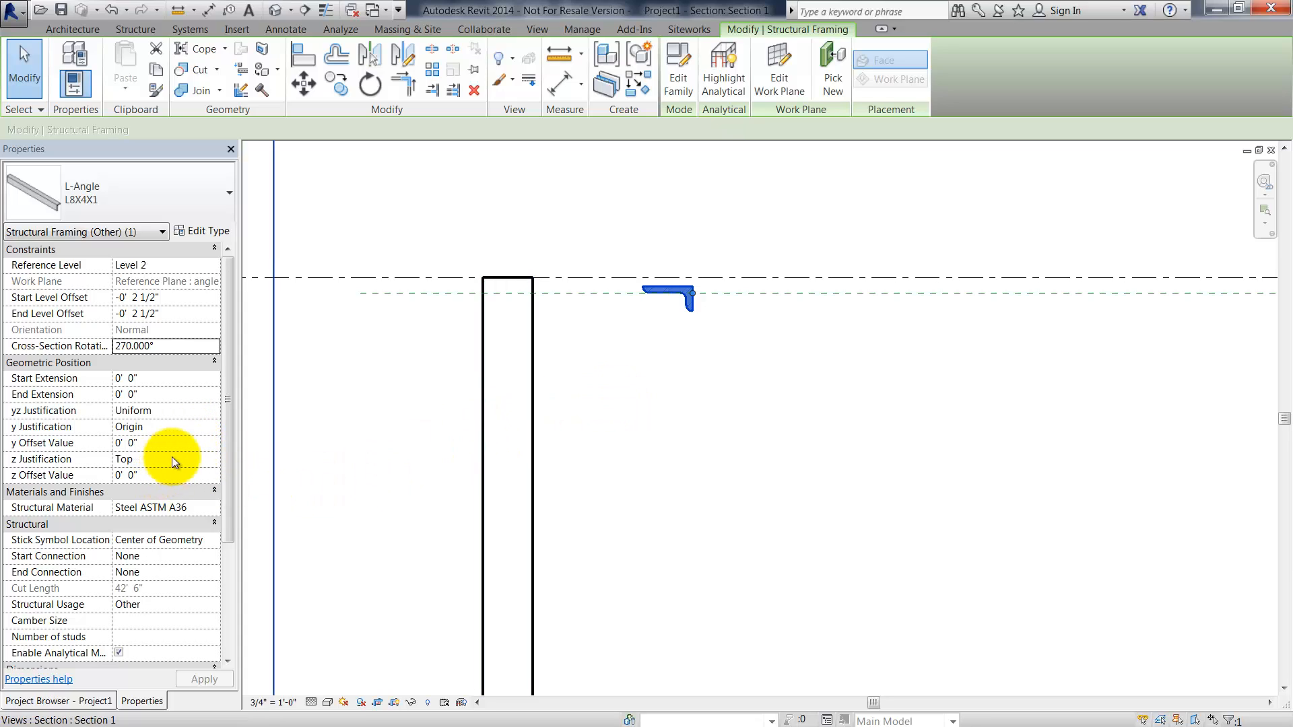
# Set the L-angle's y Justification to Left
pyautogui.click(209, 427)
pyautogui.click(212, 426)
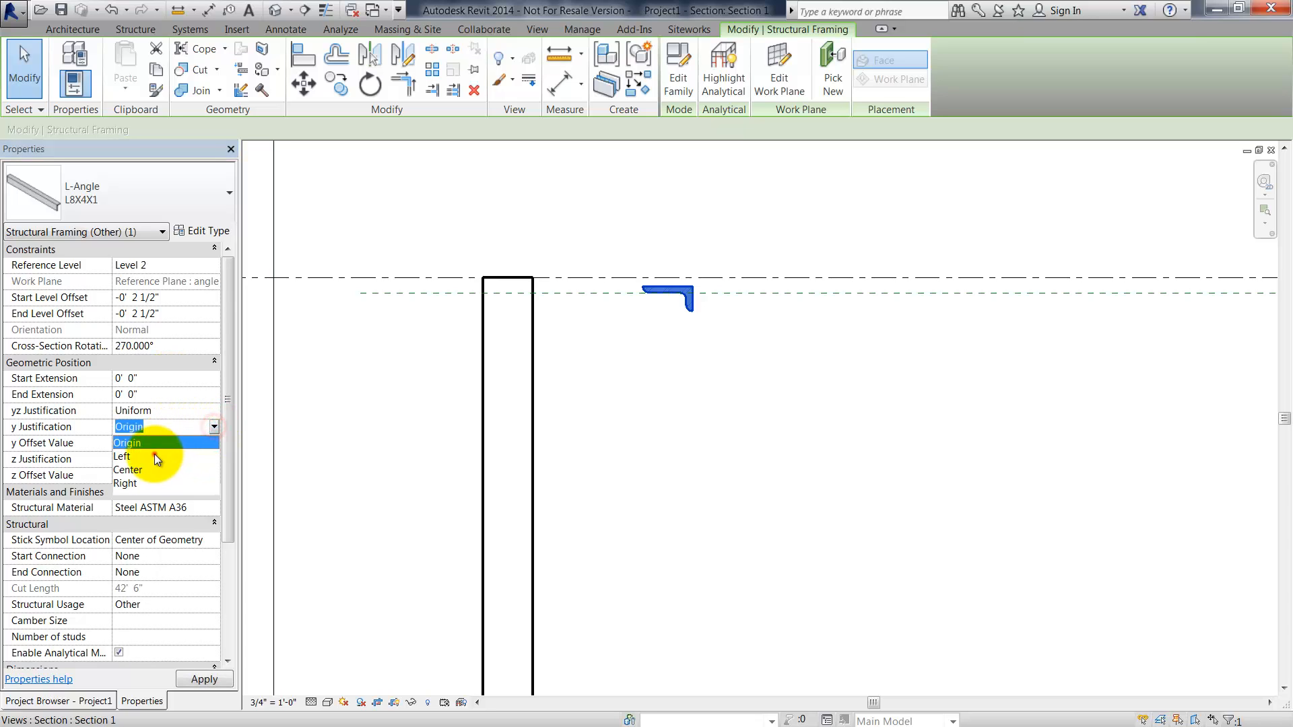
pyautogui.click(155, 457)
pyautogui.click(208, 677)
pyautogui.click(674, 480)
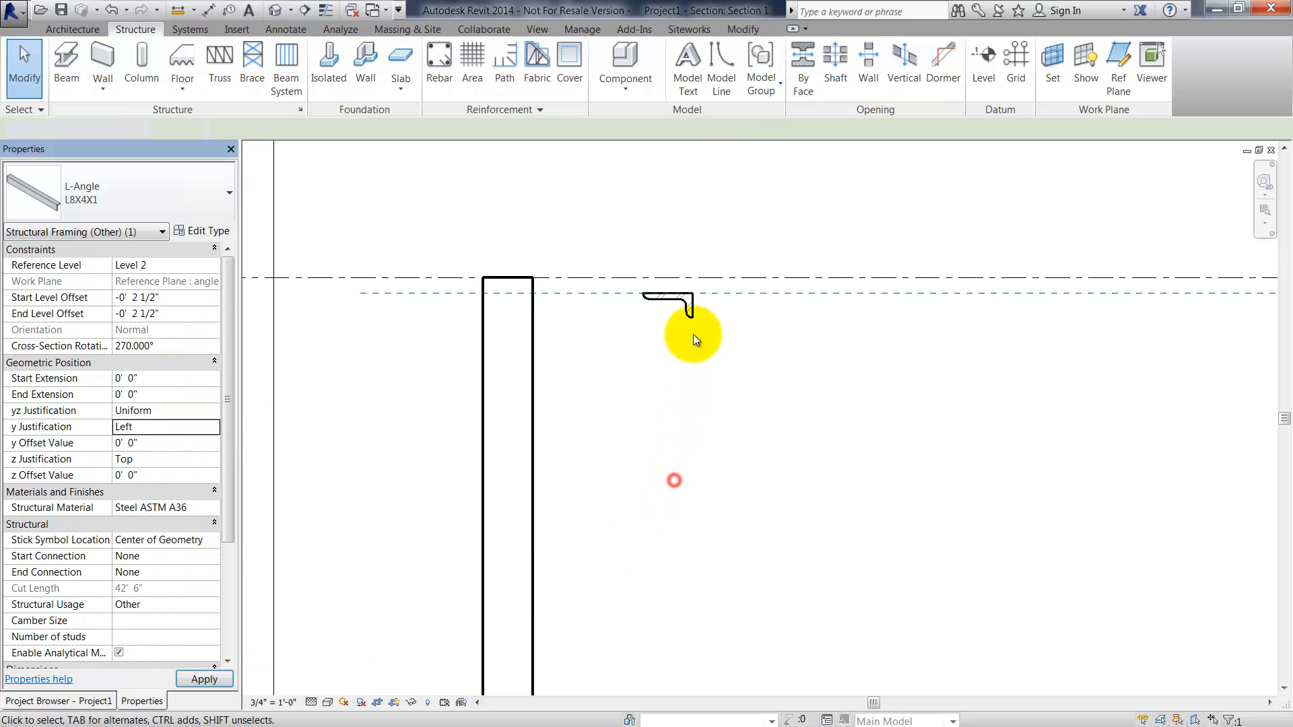
# Mirror a copy of the L-angle about a vertical axis drawn just right of it, and delete the original angle
pyautogui.click(682, 307)
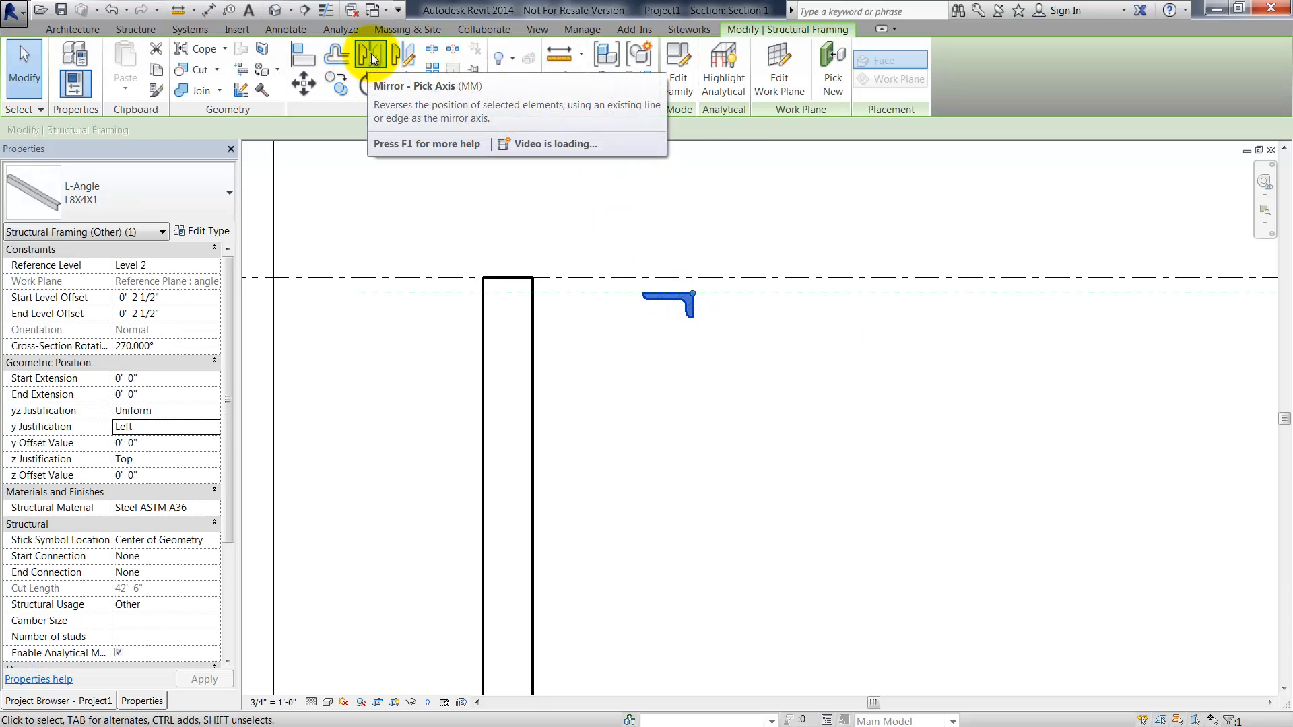
pyautogui.click(369, 57)
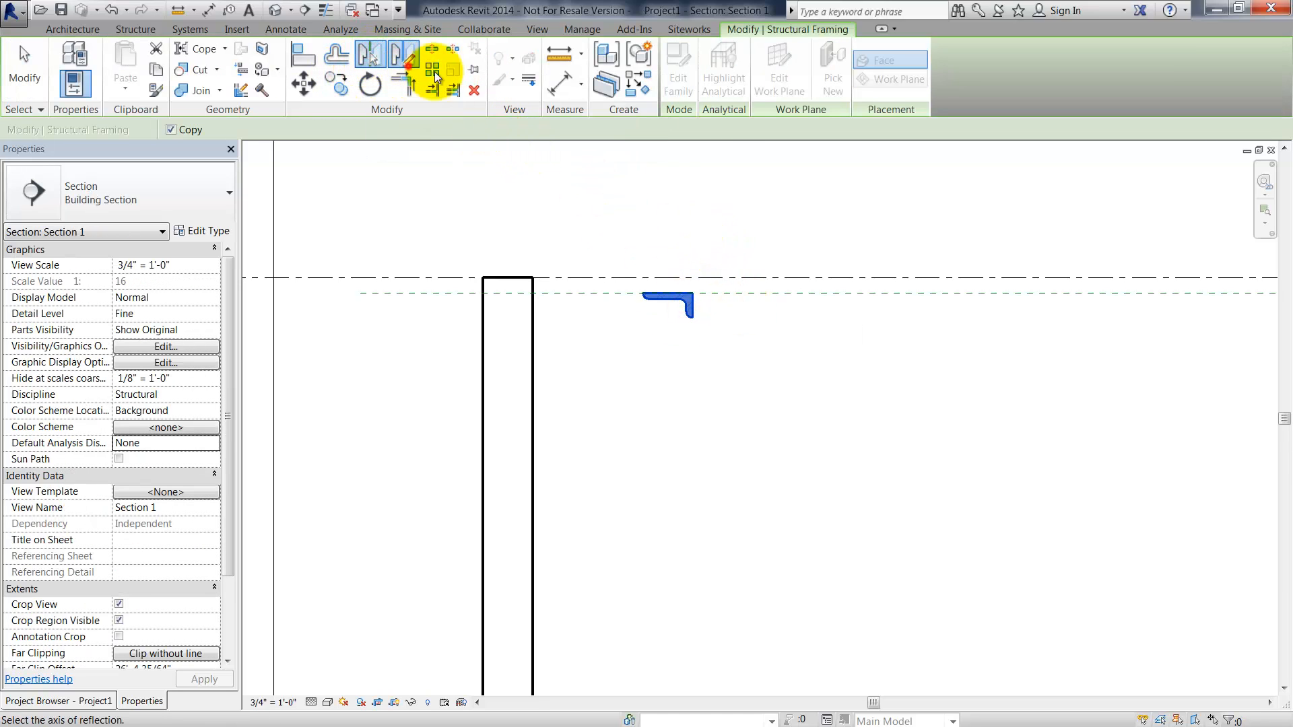
pyautogui.click(716, 235)
pyautogui.click(715, 426)
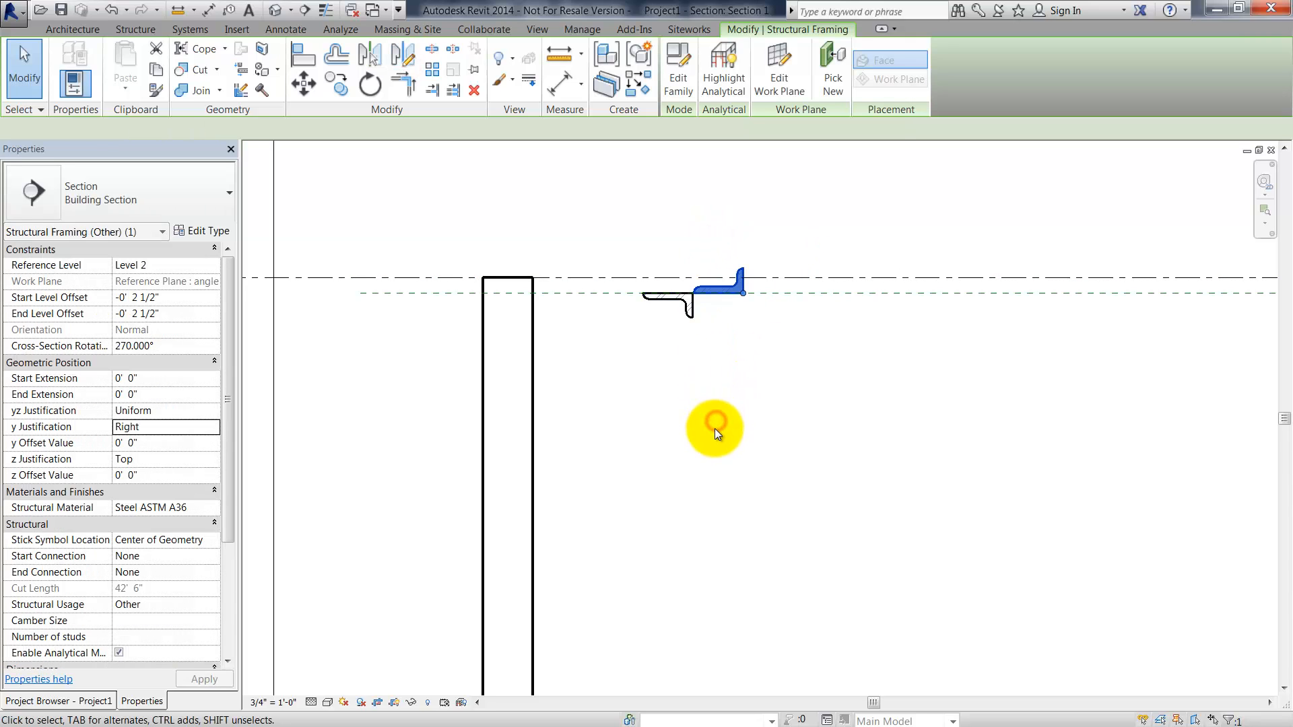
pyautogui.click(691, 316)
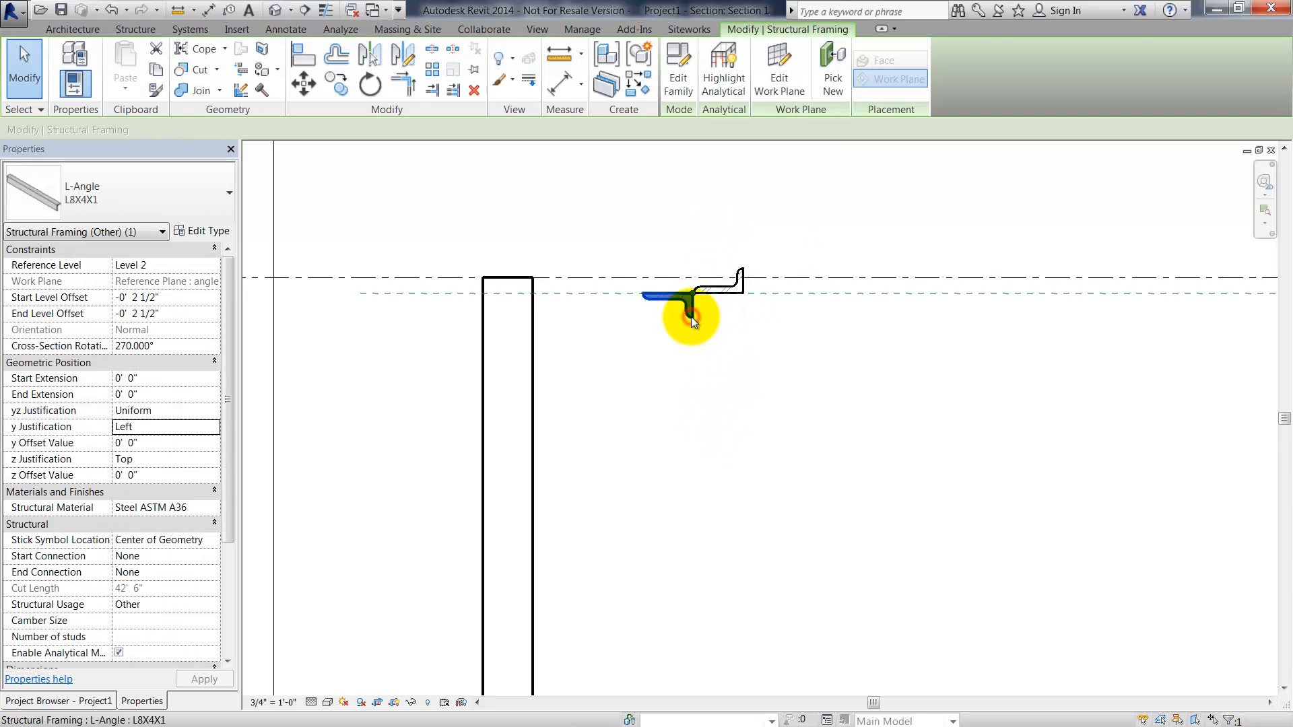
pyautogui.press('Delete')
# Set the mirrored L-angle's cross-section rotation to 90°
pyautogui.click(719, 288)
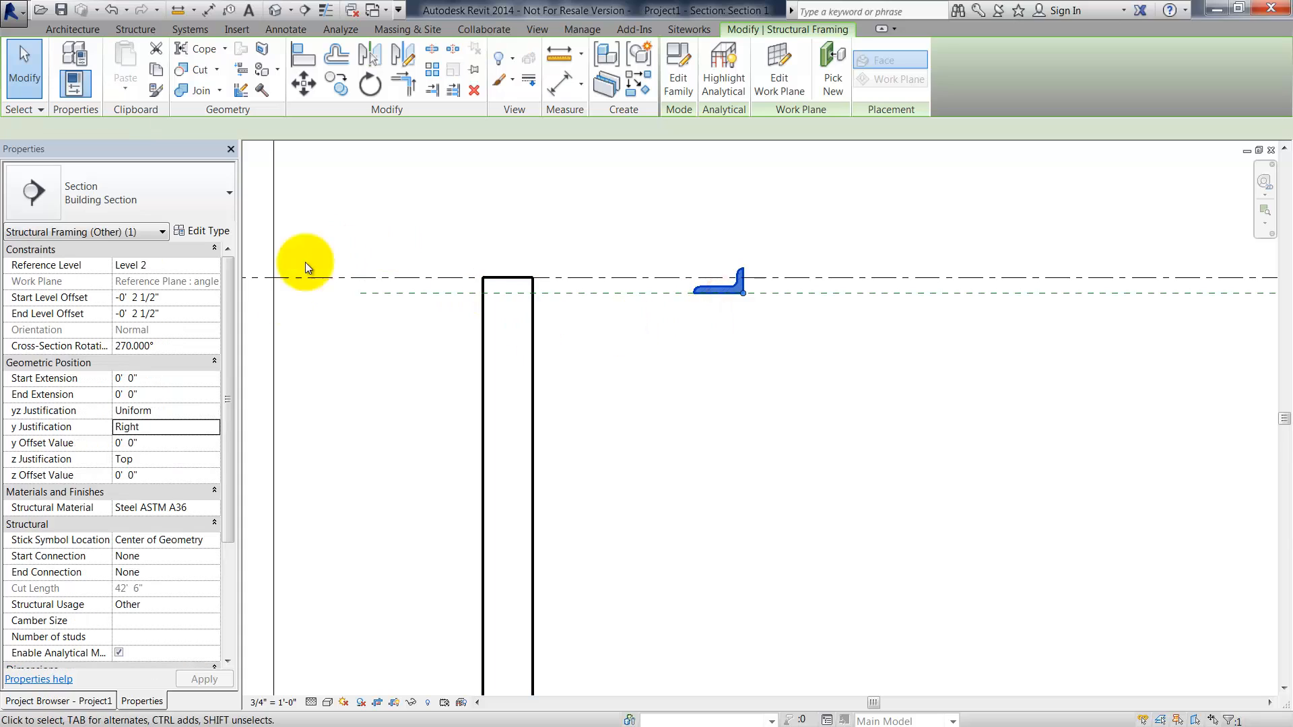
pyautogui.click(172, 344)
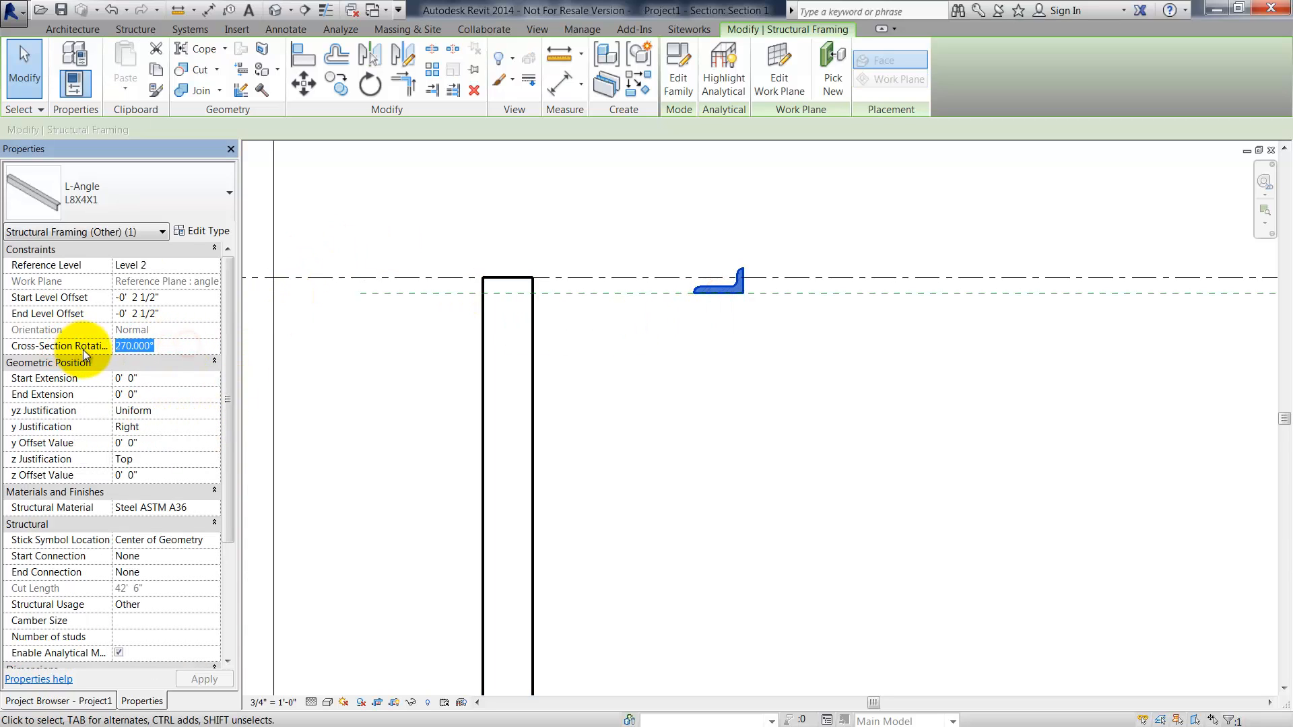
pyautogui.write('90')
pyautogui.click(802, 519)
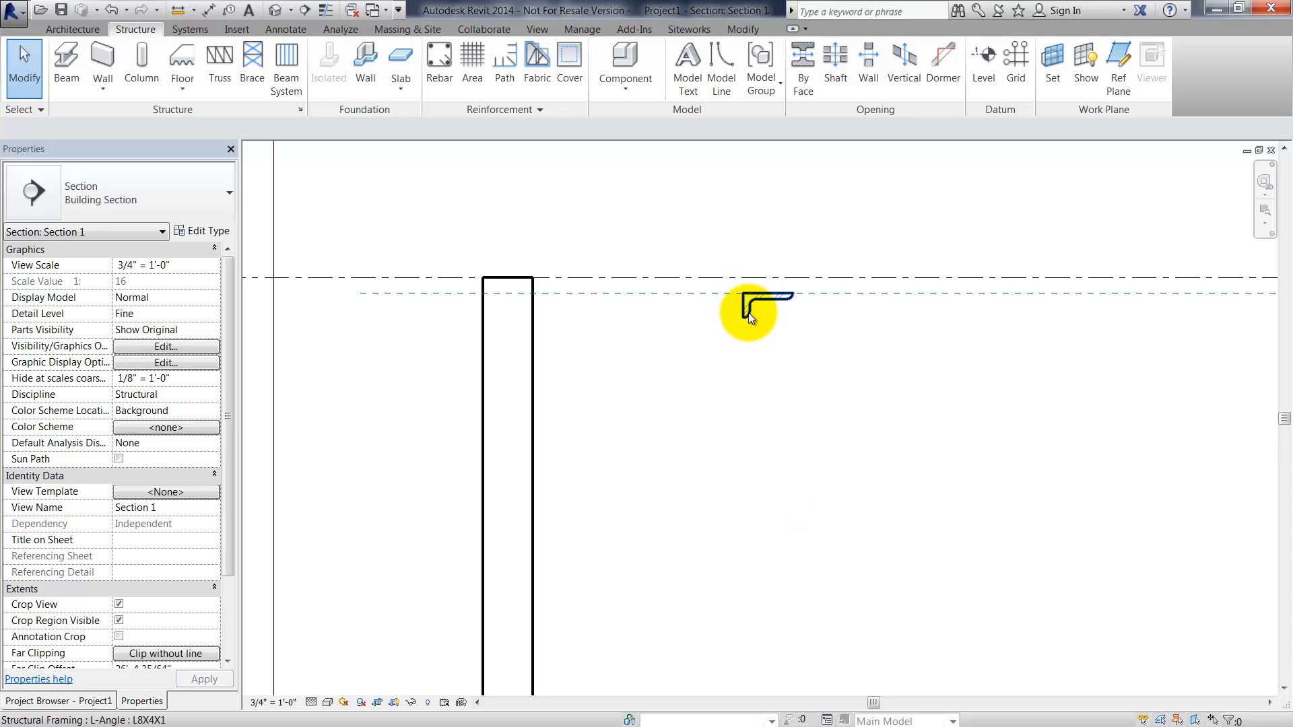
# Align the vertical leg of the L-angle to the left wall's inner face
pyautogui.scroll(1, 747, 314)
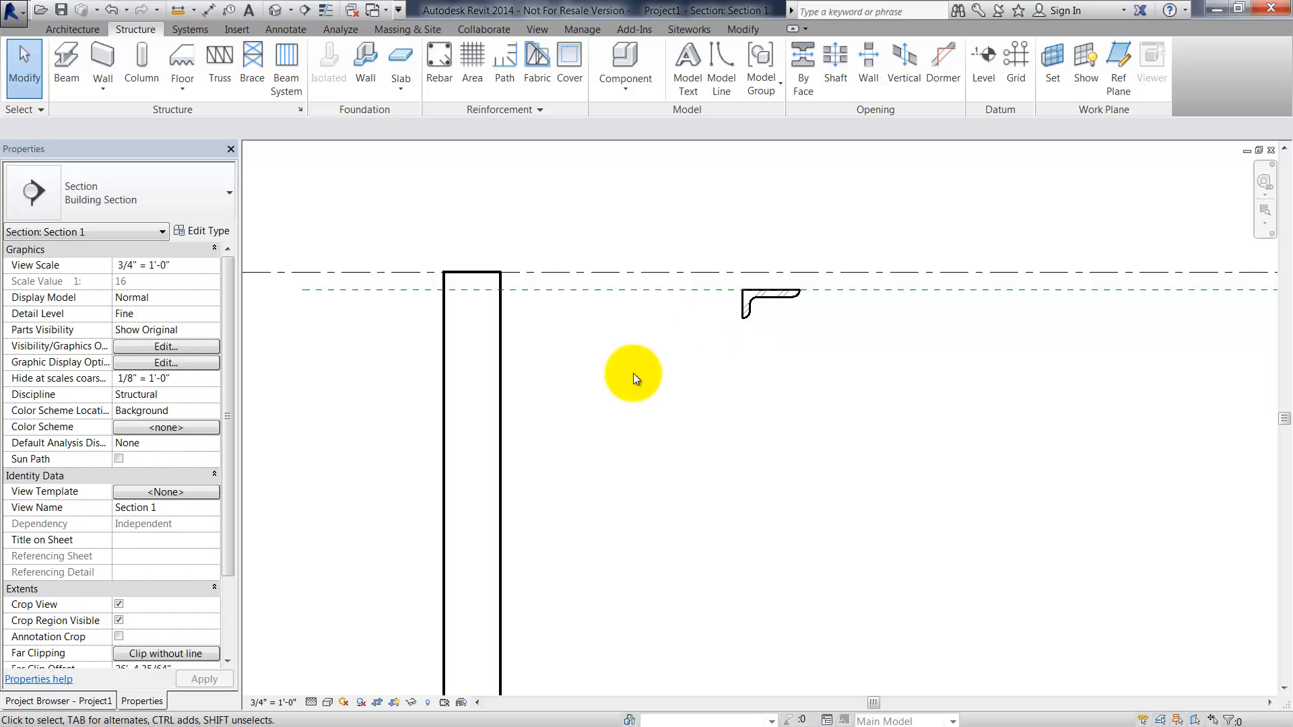
pyautogui.click(743, 29)
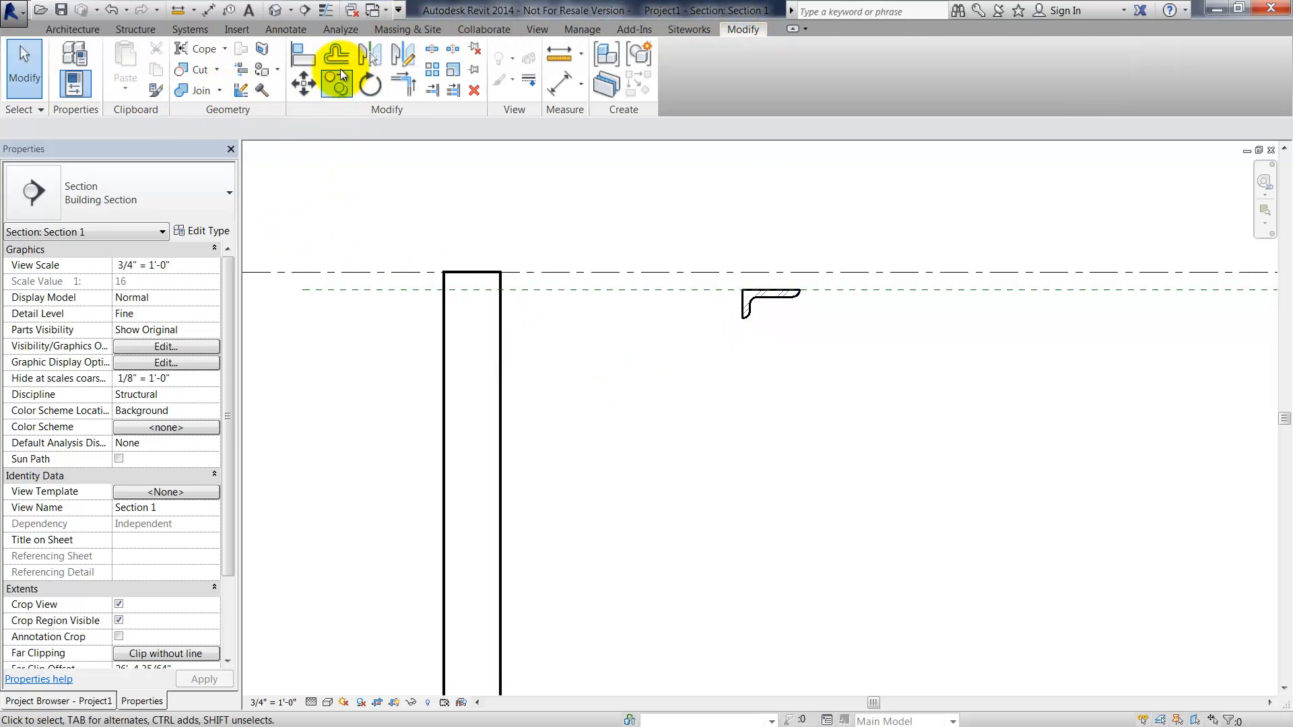
pyautogui.press('a')
pyautogui.press('l')
pyautogui.click(498, 332)
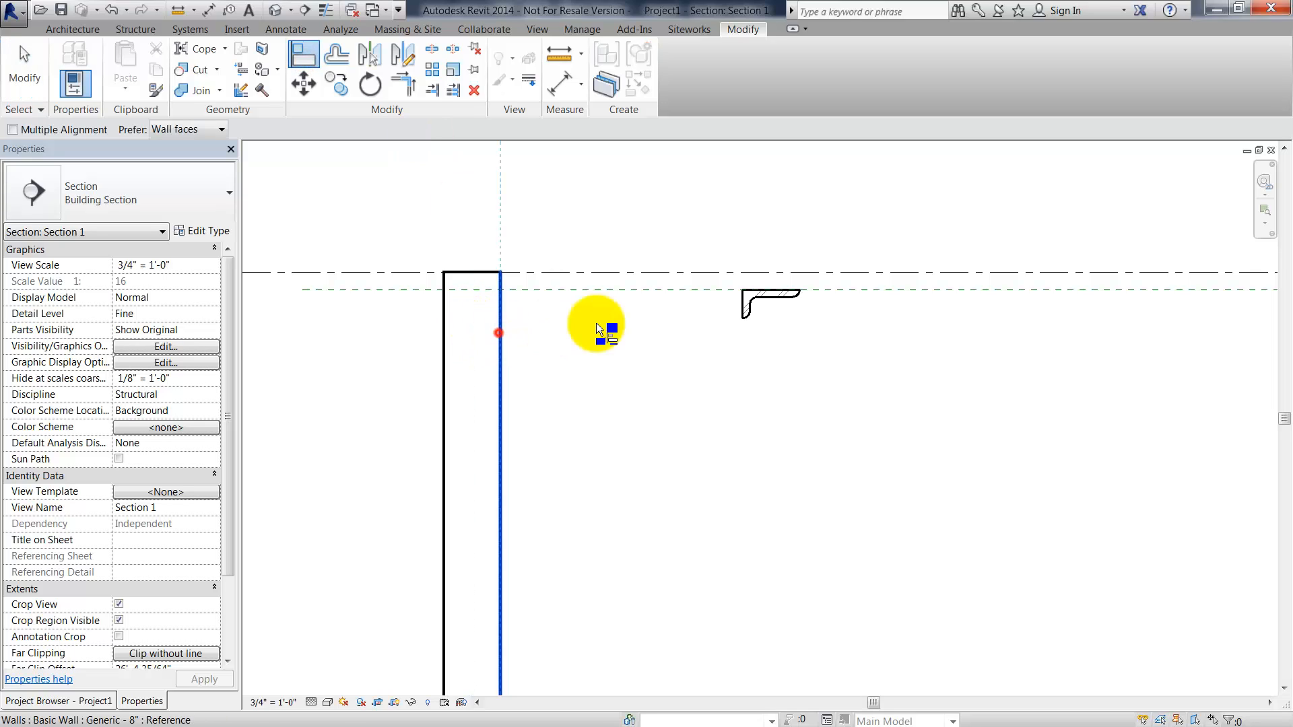
pyautogui.click(742, 301)
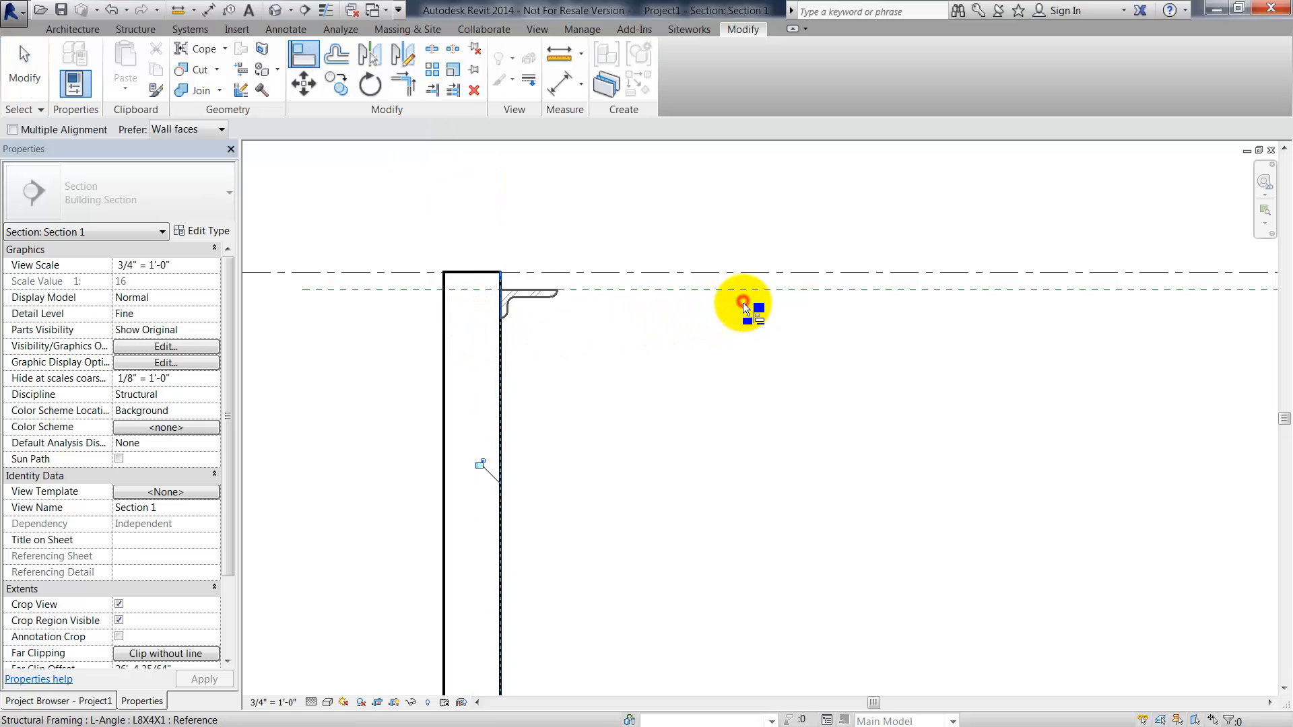
pyautogui.click(667, 362)
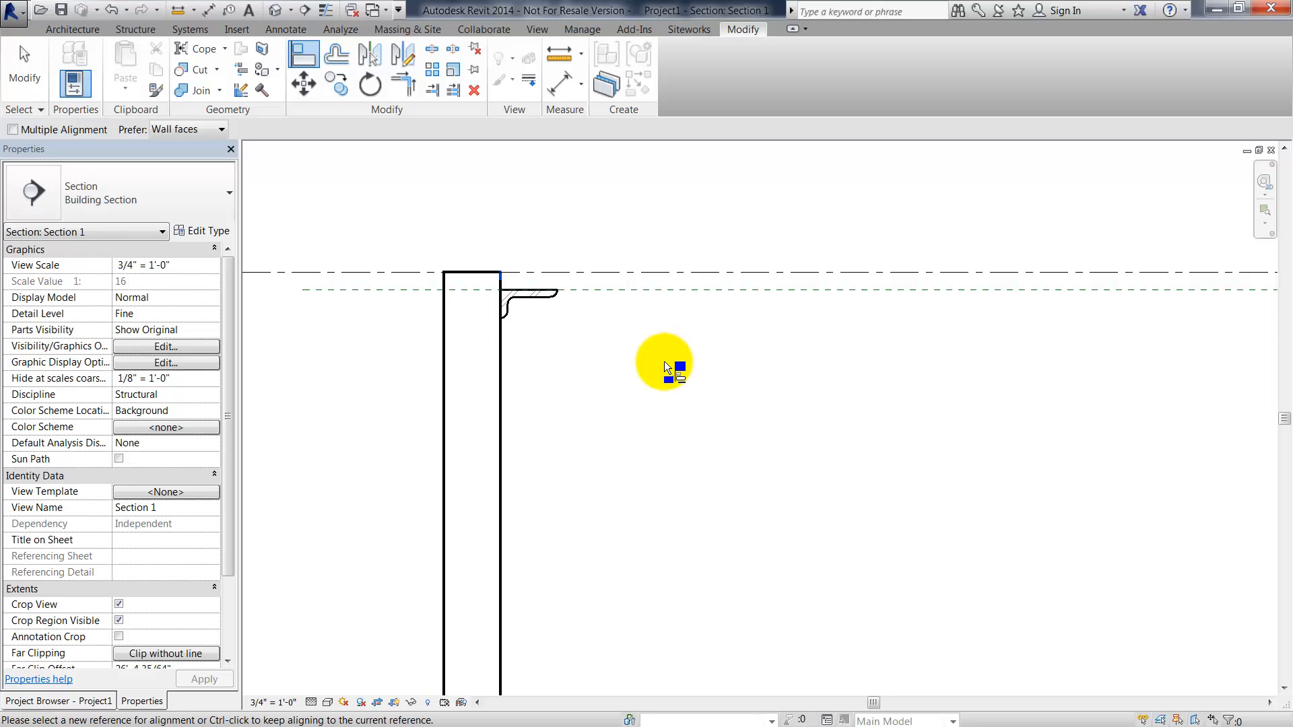
pyautogui.scroll(-3, 643, 372)
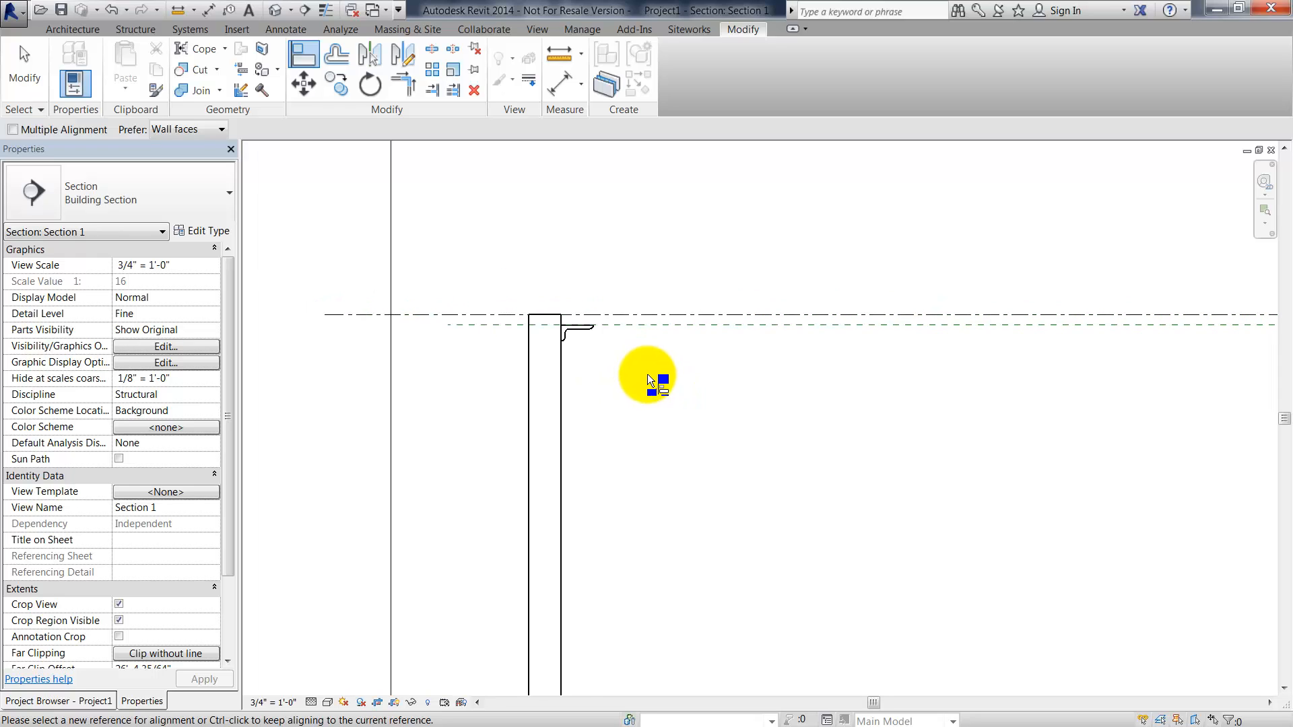
pyautogui.press('Escape')
# Mirror a copy of the L-angle about the vertical centre reference plane to the right wall
pyautogui.moveTo(589, 355); pyautogui.dragTo(499, 354, button='middle')
pyautogui.scroll(-3, 500, 354)
pyautogui.moveTo(750, 399); pyautogui.dragTo(730, 394, button='middle')
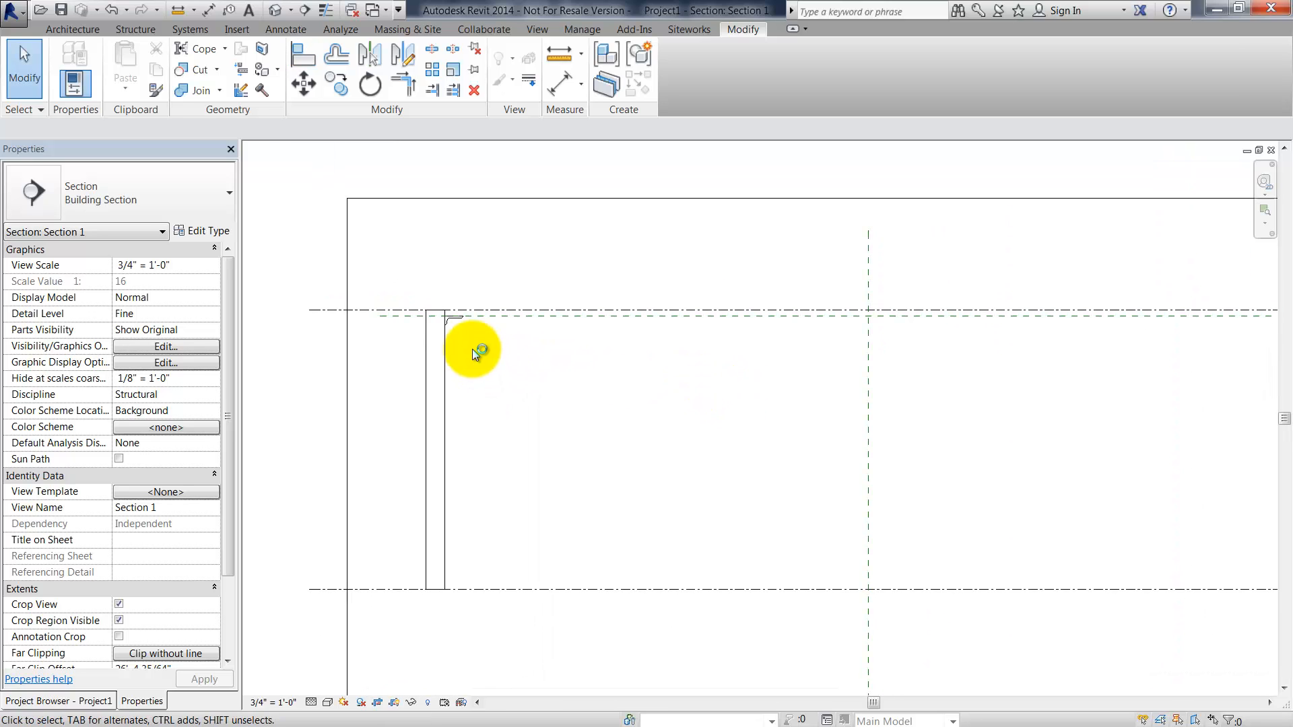
pyautogui.click(450, 321)
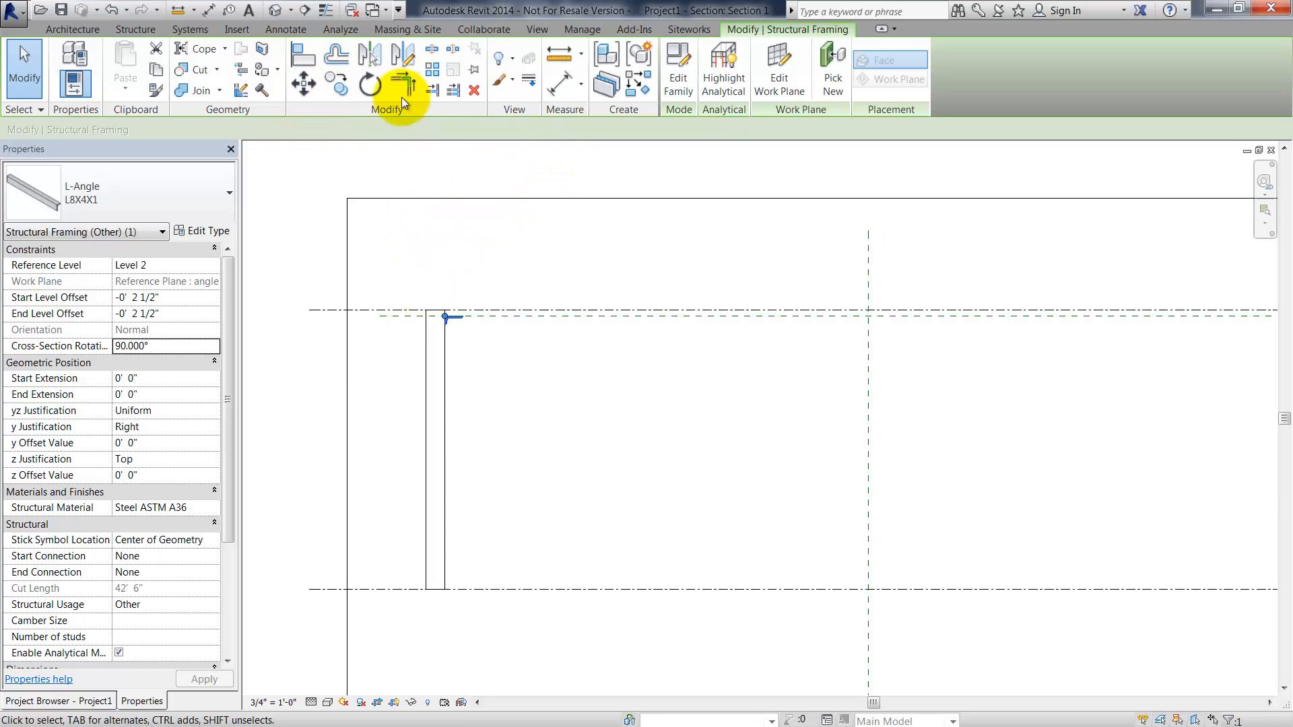
pyautogui.click(369, 52)
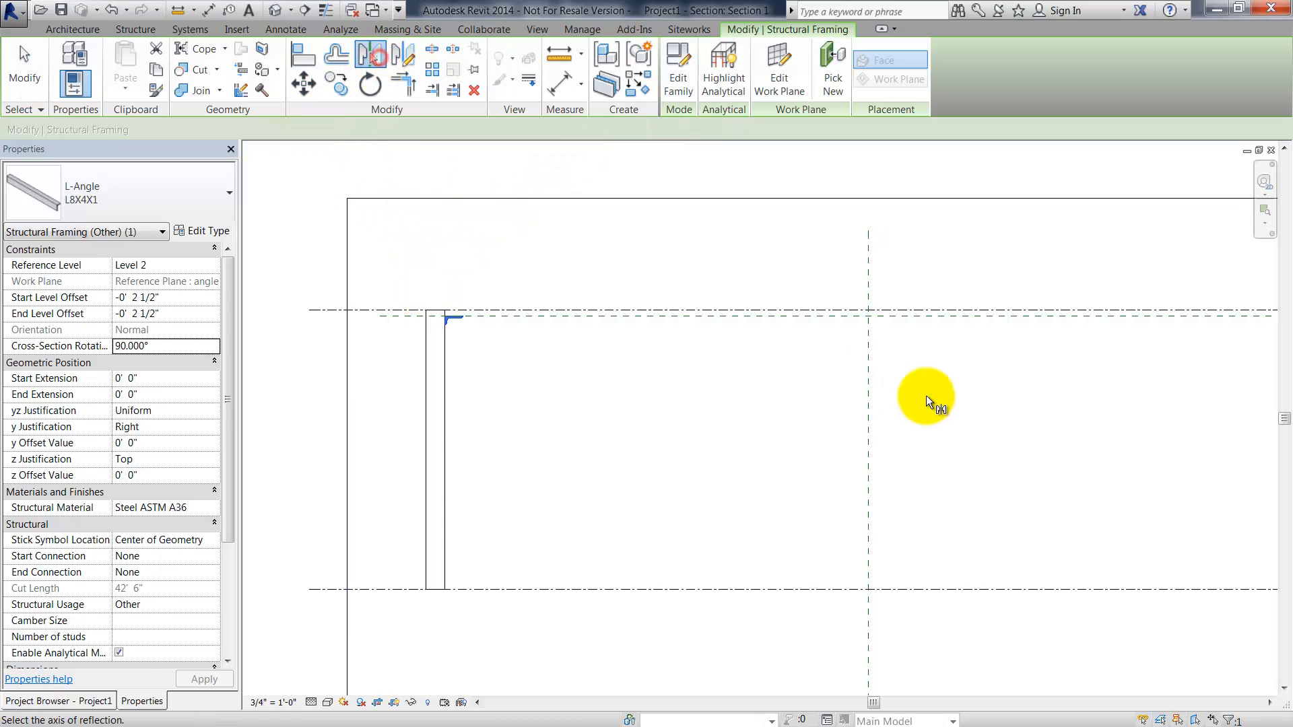
pyautogui.click(871, 366)
# Set the cross-section rotation of the L-angle at the right wall to 270°
pyautogui.moveTo(907, 381); pyautogui.dragTo(558, 342, button='middle')
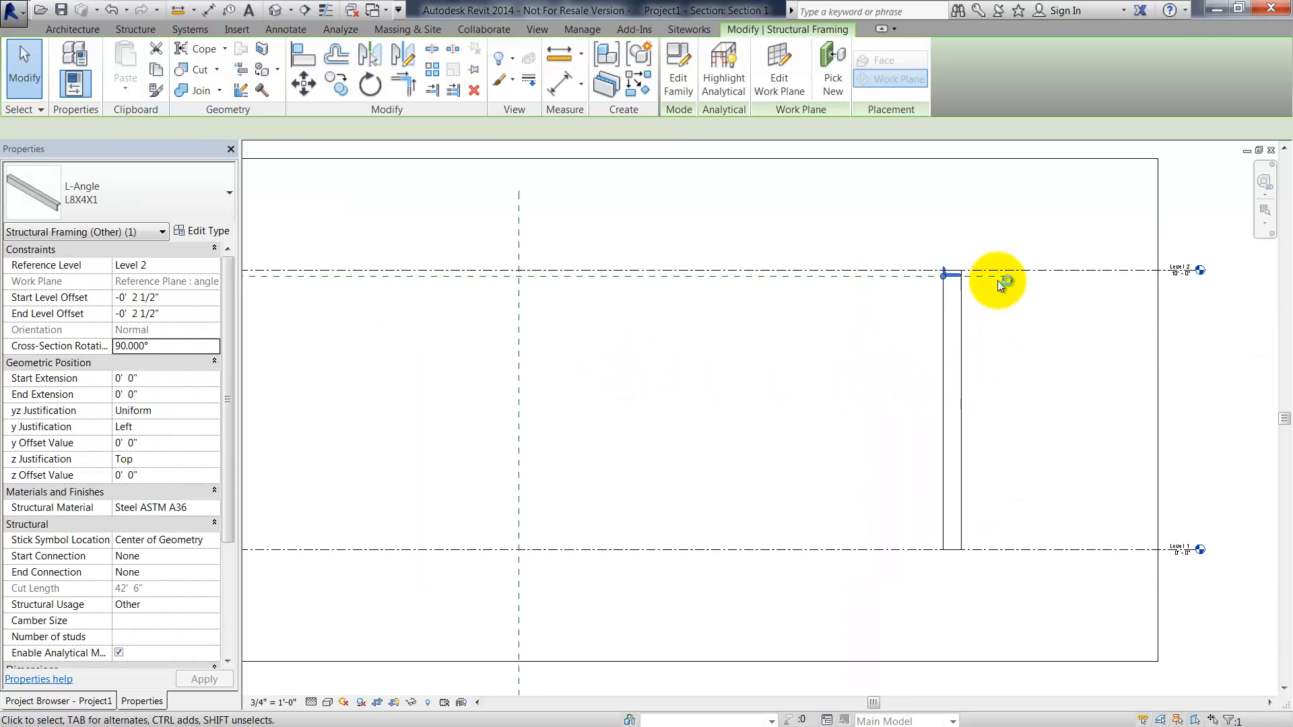
pyautogui.scroll(1, 987, 275)
pyautogui.press('Escape')
pyautogui.scroll(3, 952, 281)
pyautogui.click(939, 277)
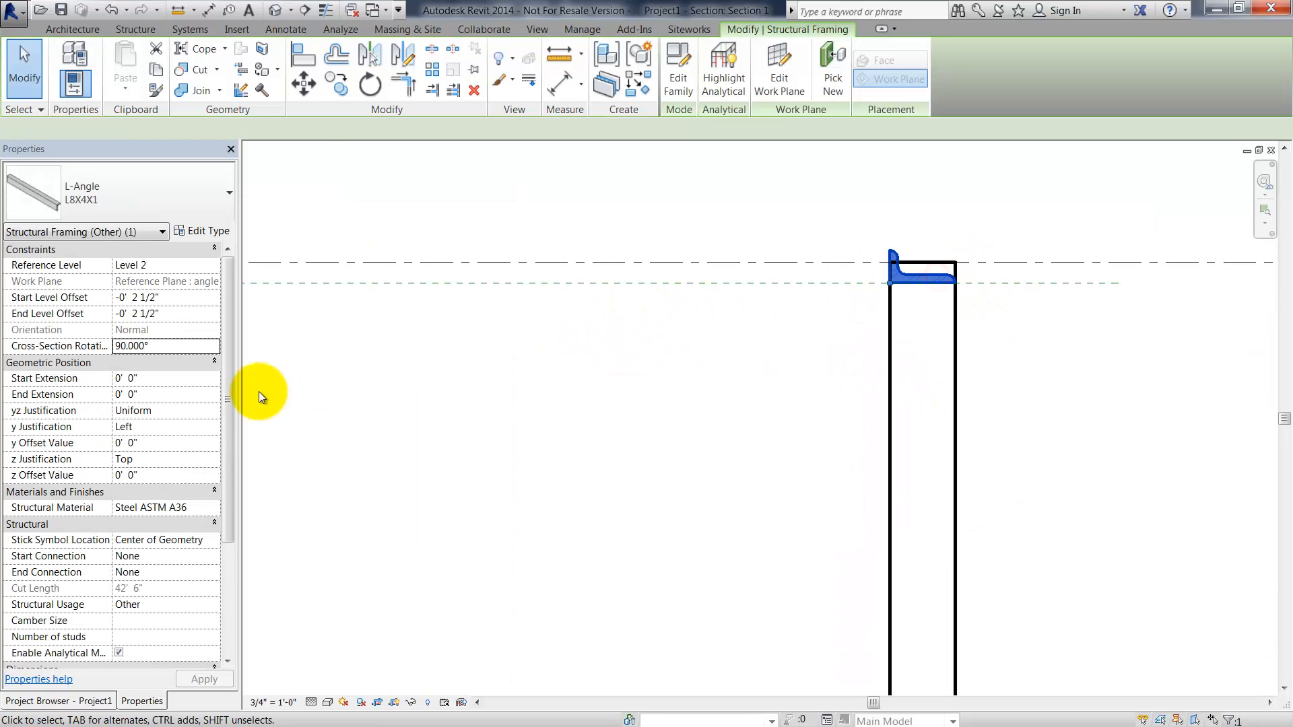
pyautogui.click(168, 344)
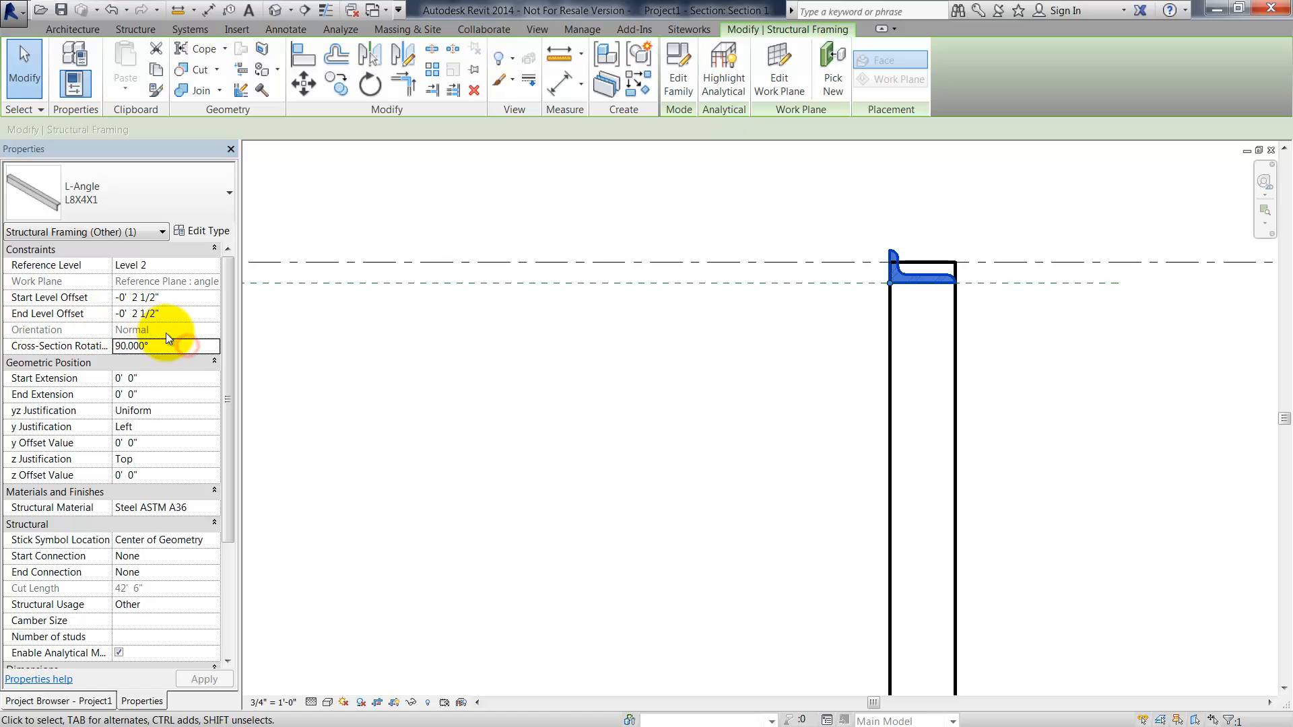
pyautogui.click(168, 348)
pyautogui.write('270')
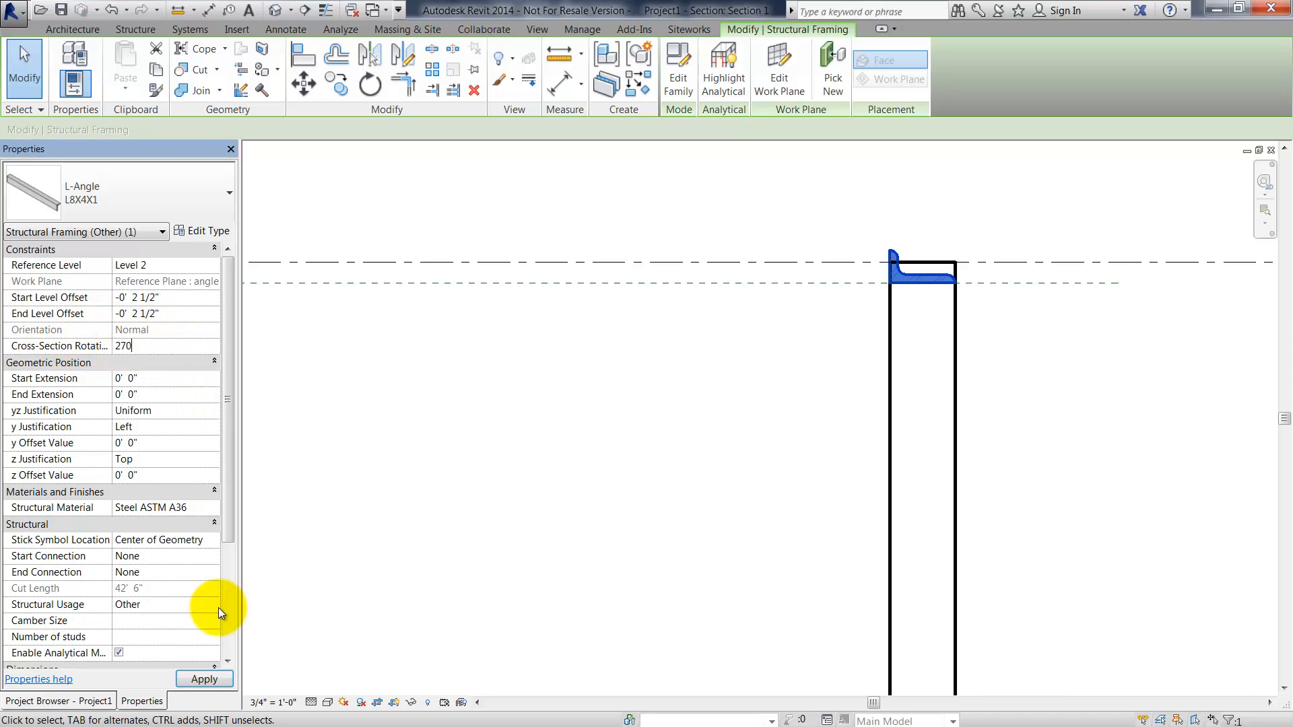
pyautogui.click(204, 678)
pyautogui.click(544, 534)
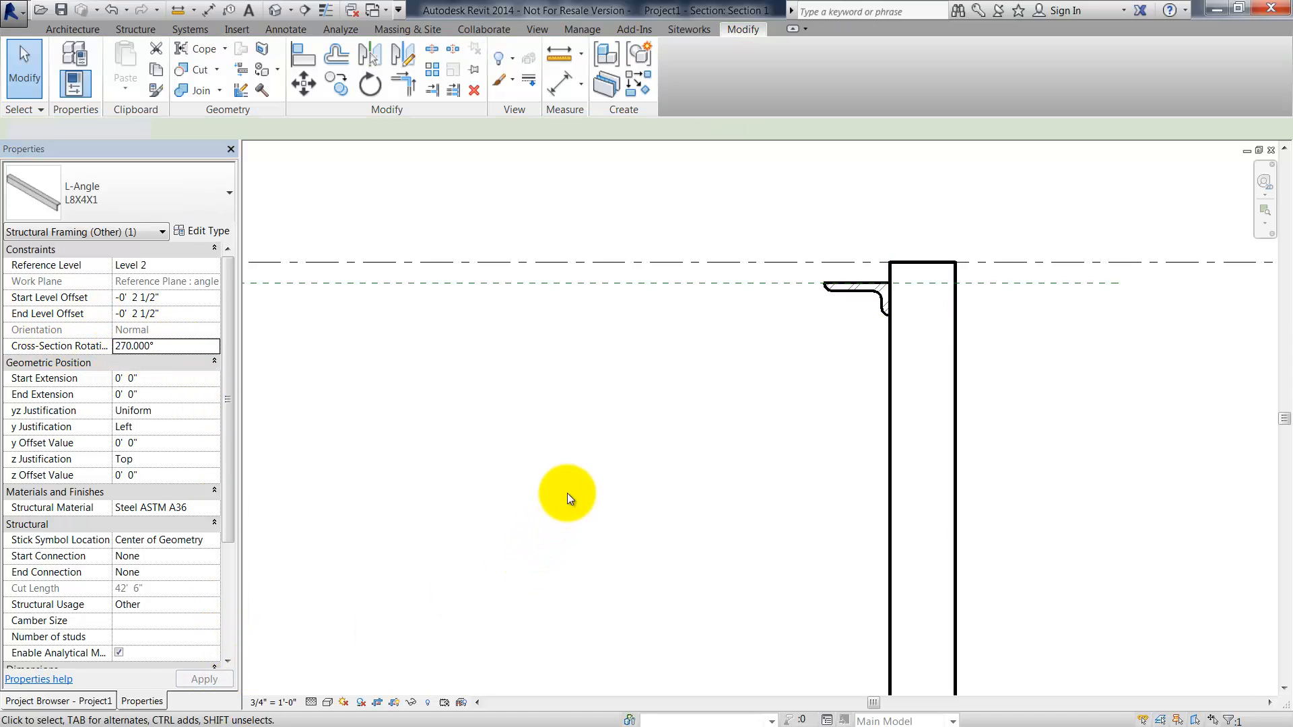
# Open the Level 2 structural plan view
pyautogui.scroll(-3, 504, 498)
pyautogui.scroll(-4, 516, 451)
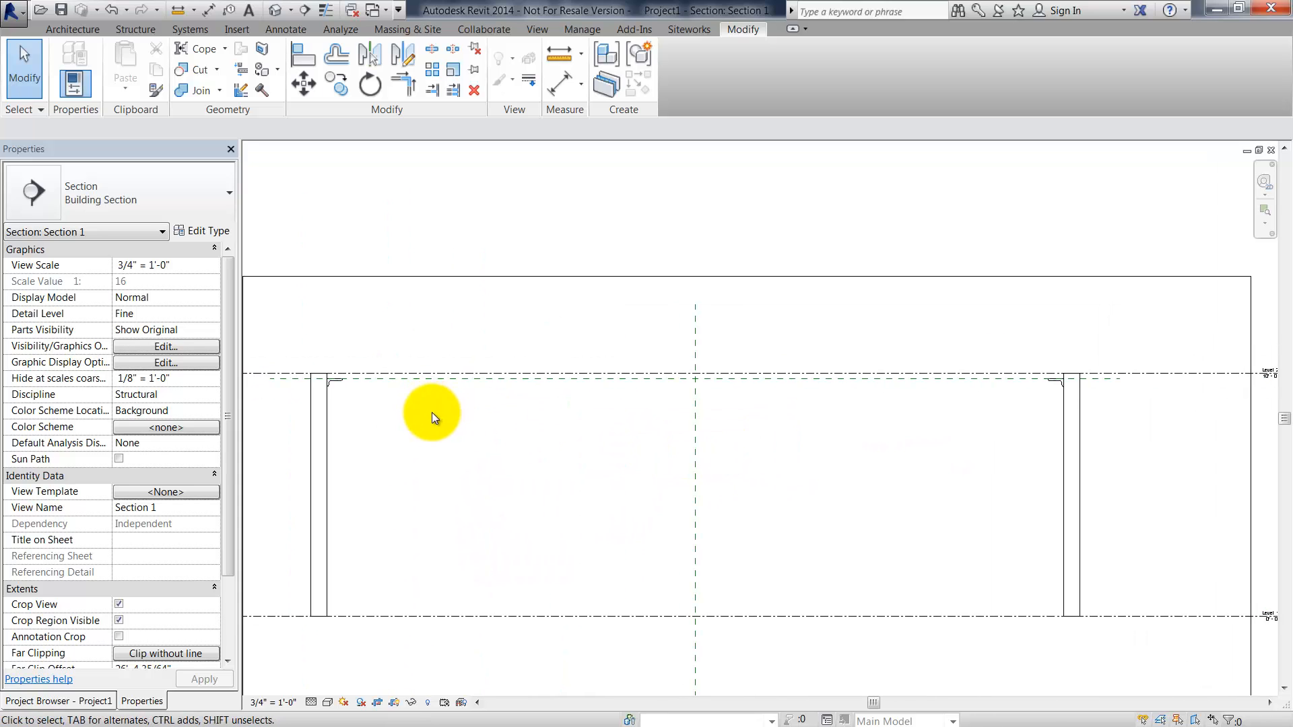
pyautogui.click(79, 700)
pyautogui.doubleClick(64, 229)
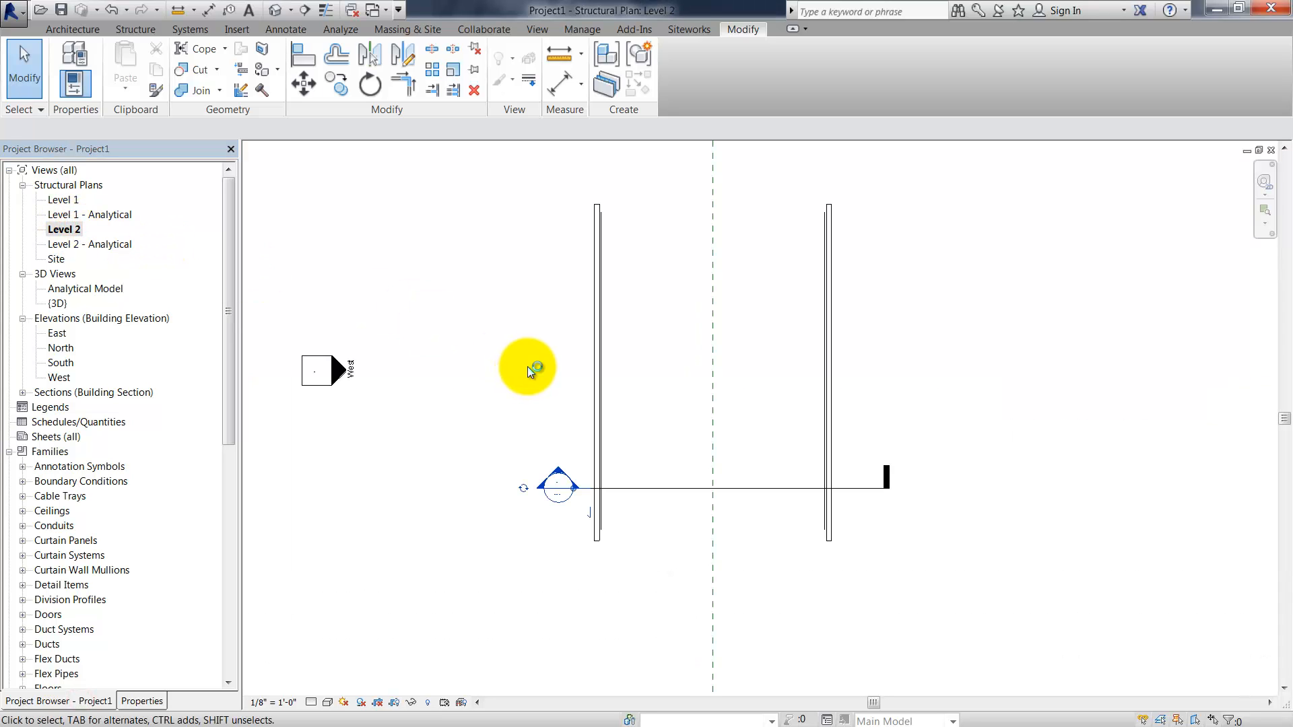
# Place a K-Series Bar Joist-Rod Web 10K1 beam between the two angles, just above the section line, on Reference Plane : angle
pyautogui.click(139, 33)
pyautogui.click(64, 60)
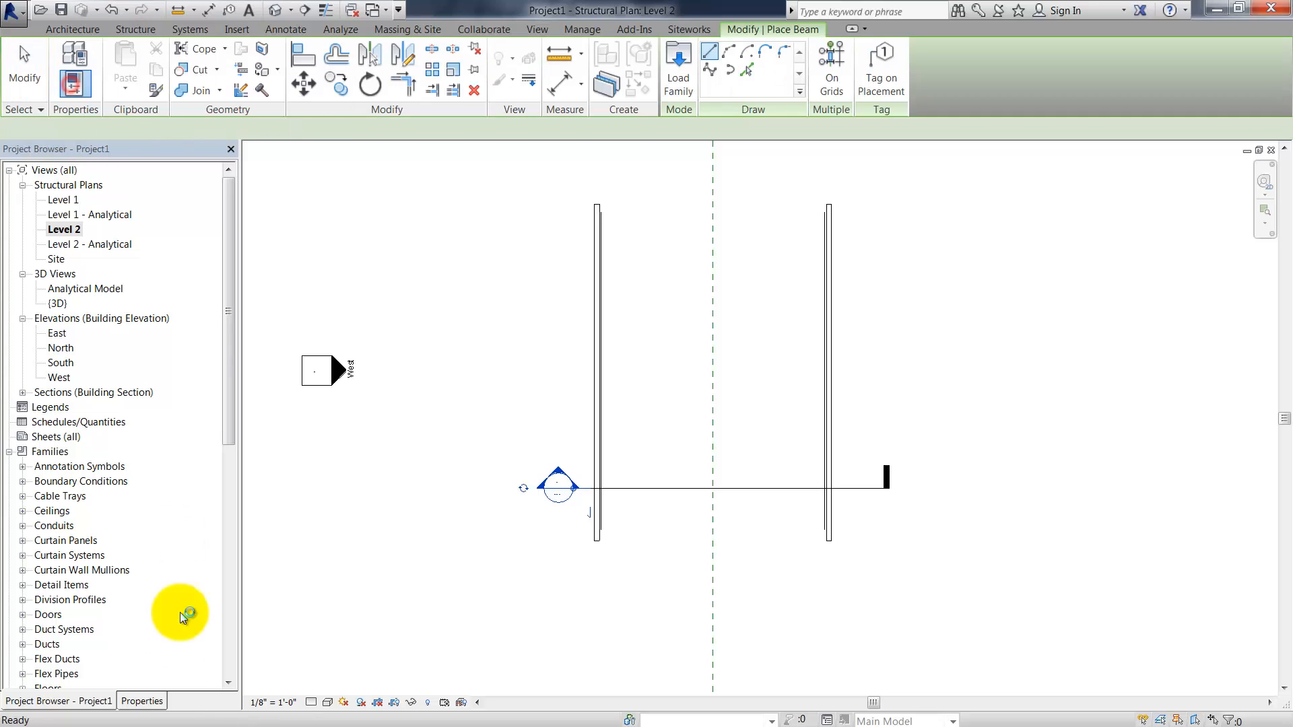
pyautogui.click(162, 707)
pyautogui.click(170, 212)
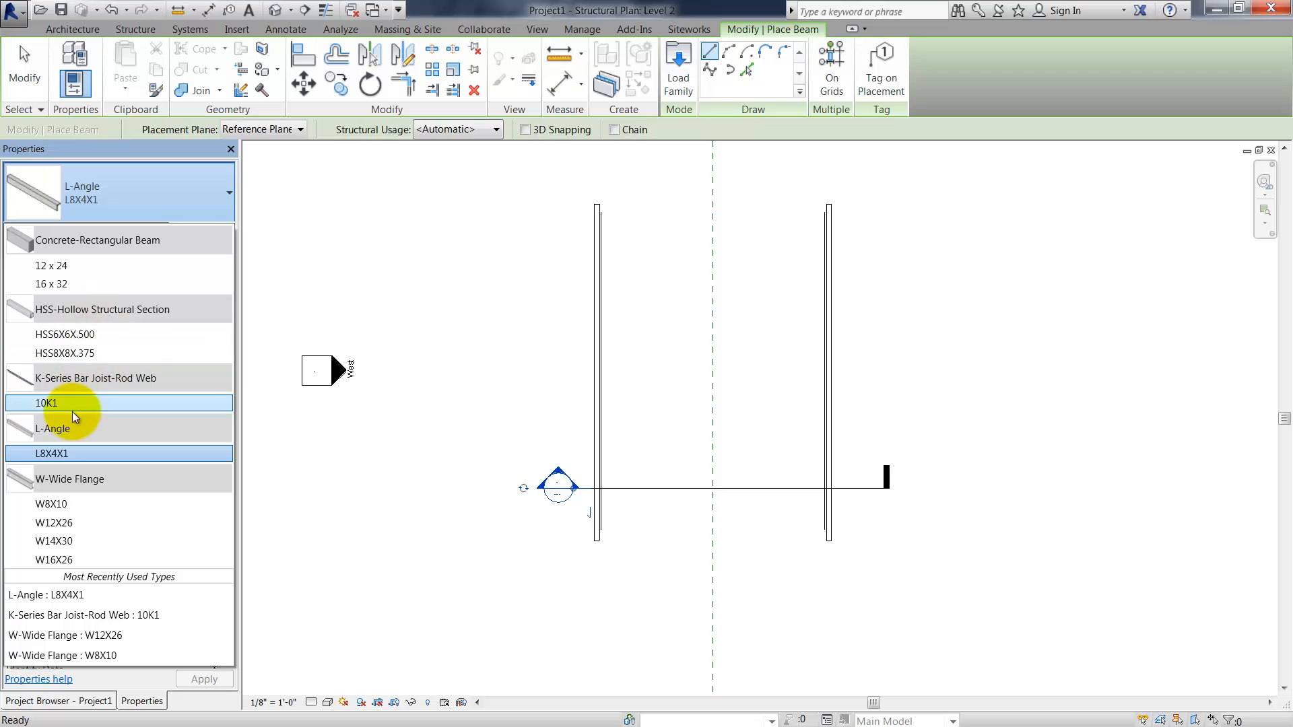
pyautogui.click(78, 403)
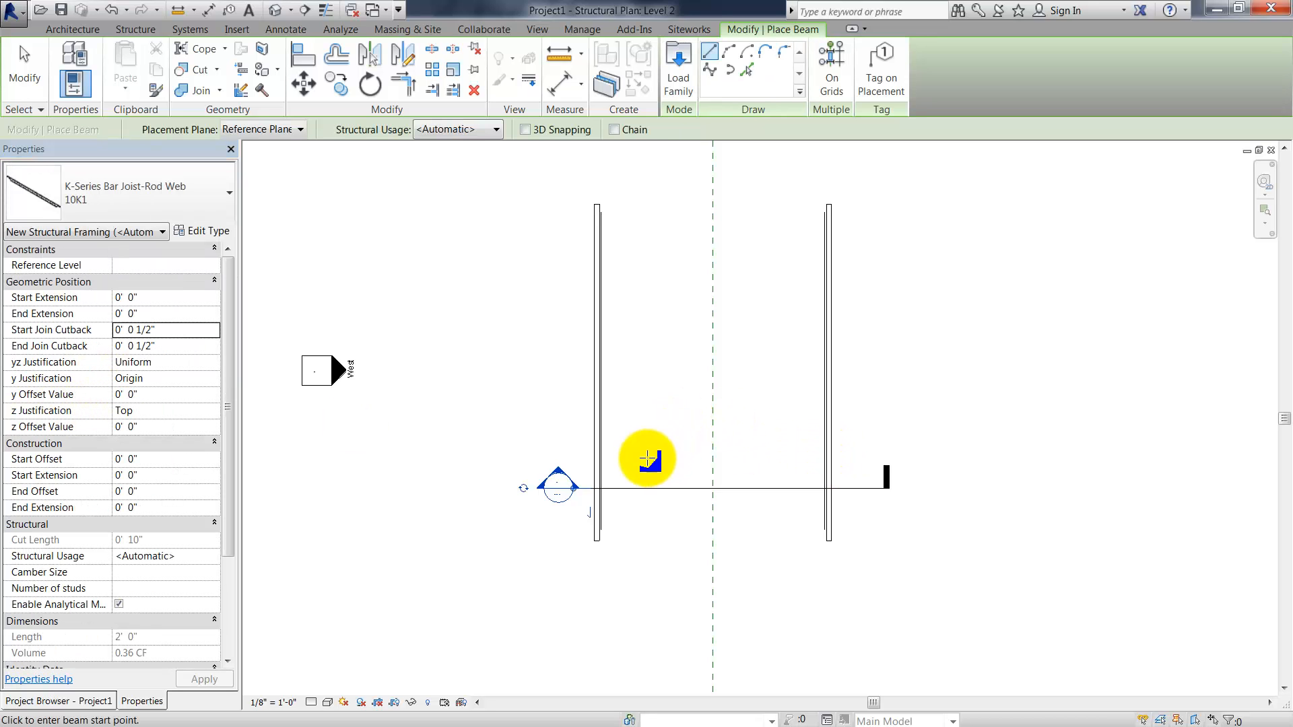
pyautogui.click(291, 132)
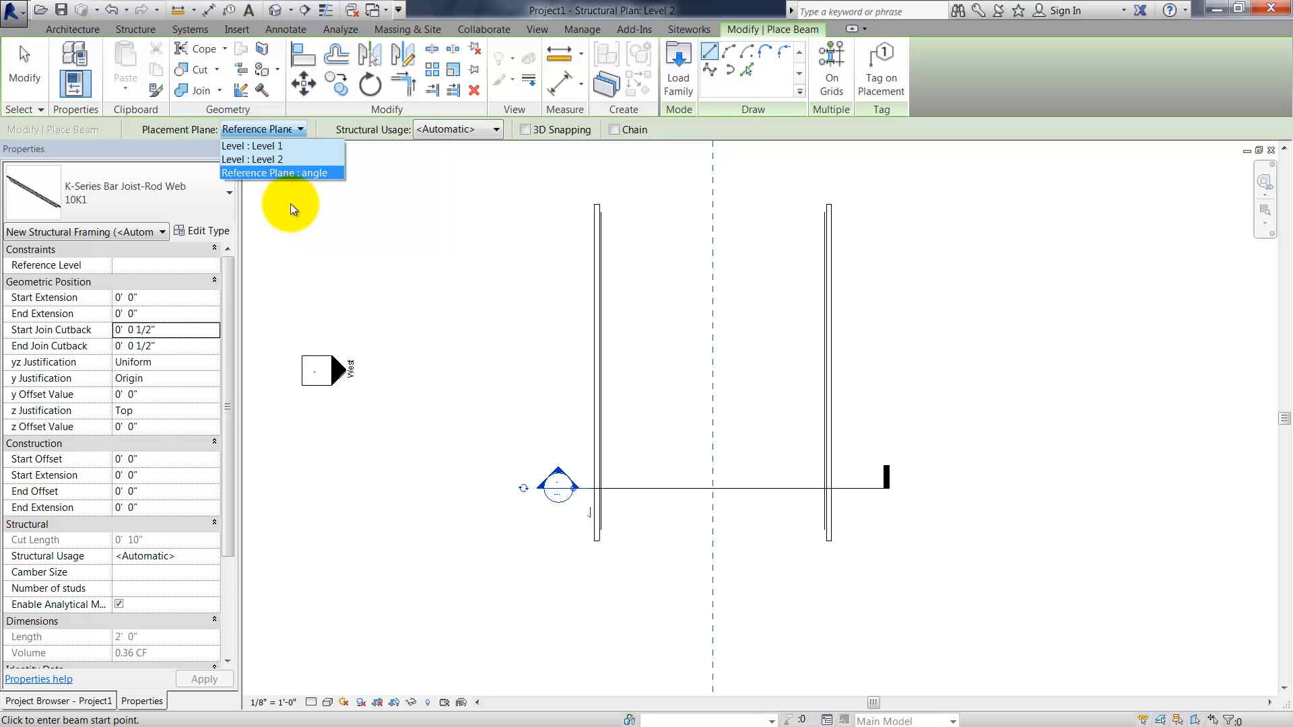
pyautogui.click(377, 276)
pyautogui.moveTo(605, 493); pyautogui.dragTo(584, 380, button='middle')
pyautogui.scroll(5, 583, 381)
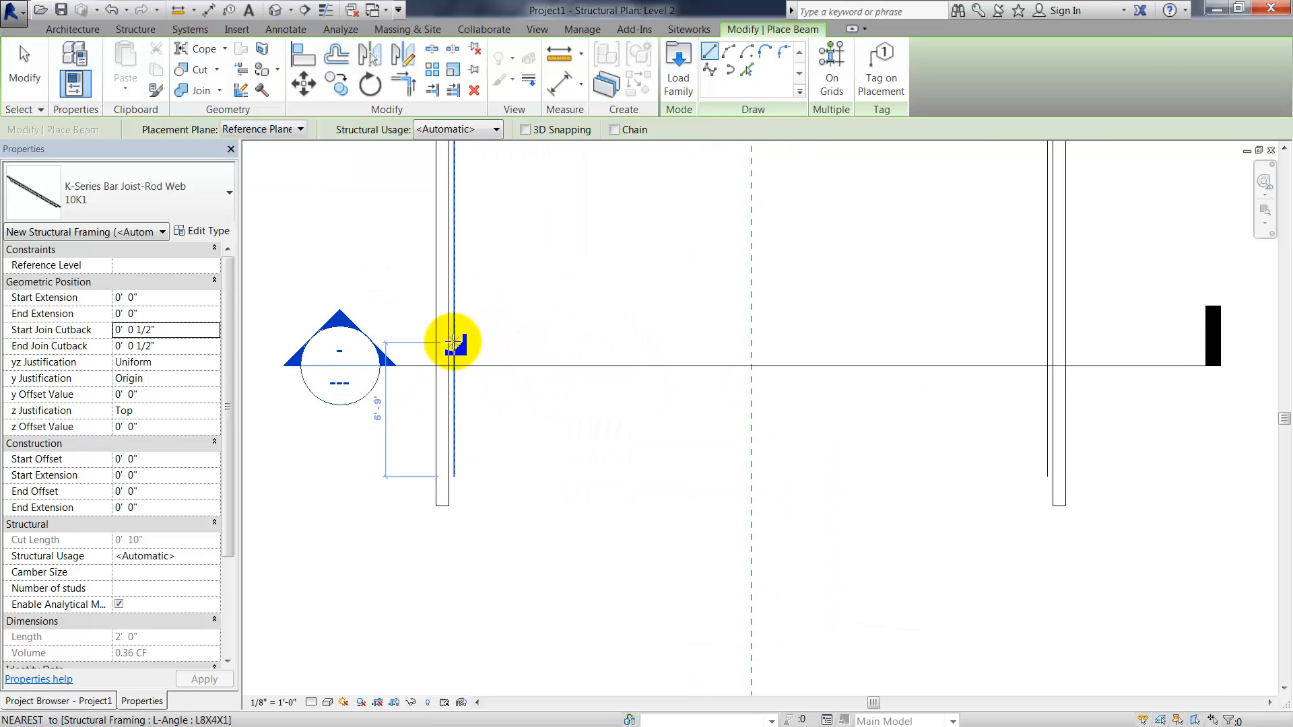
pyautogui.click(455, 341)
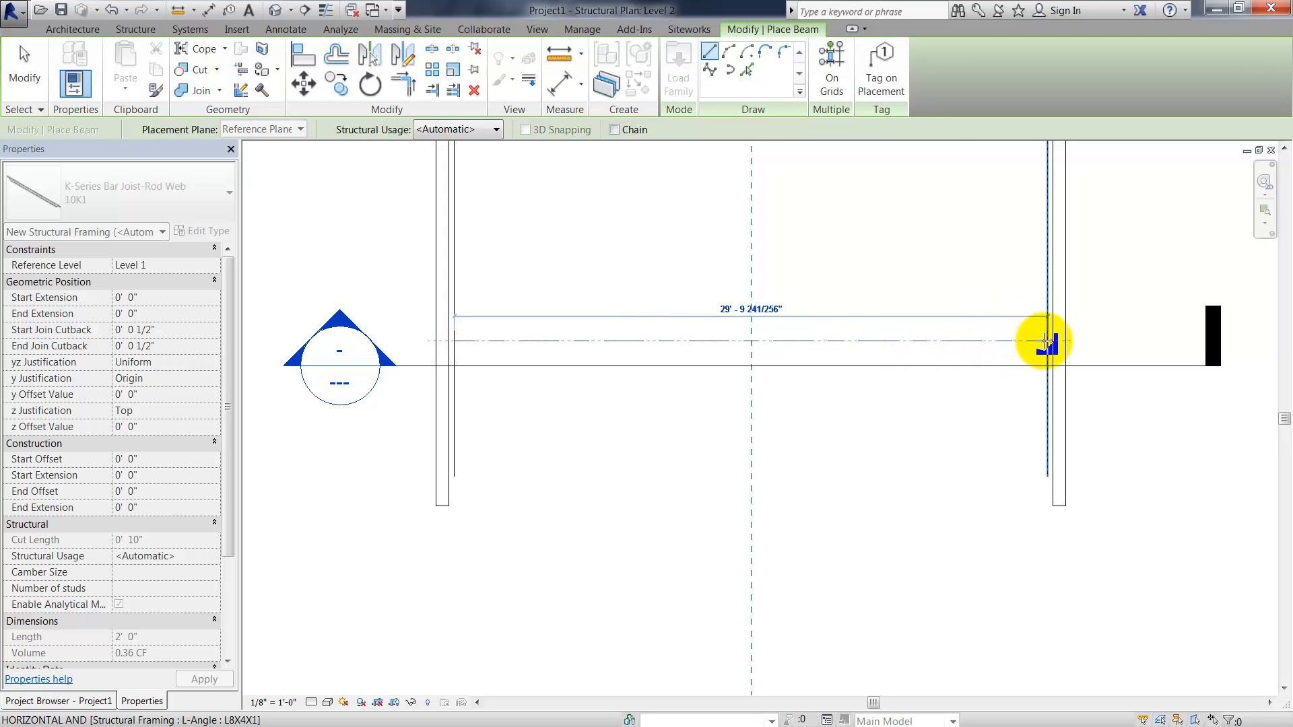
pyautogui.click(1046, 342)
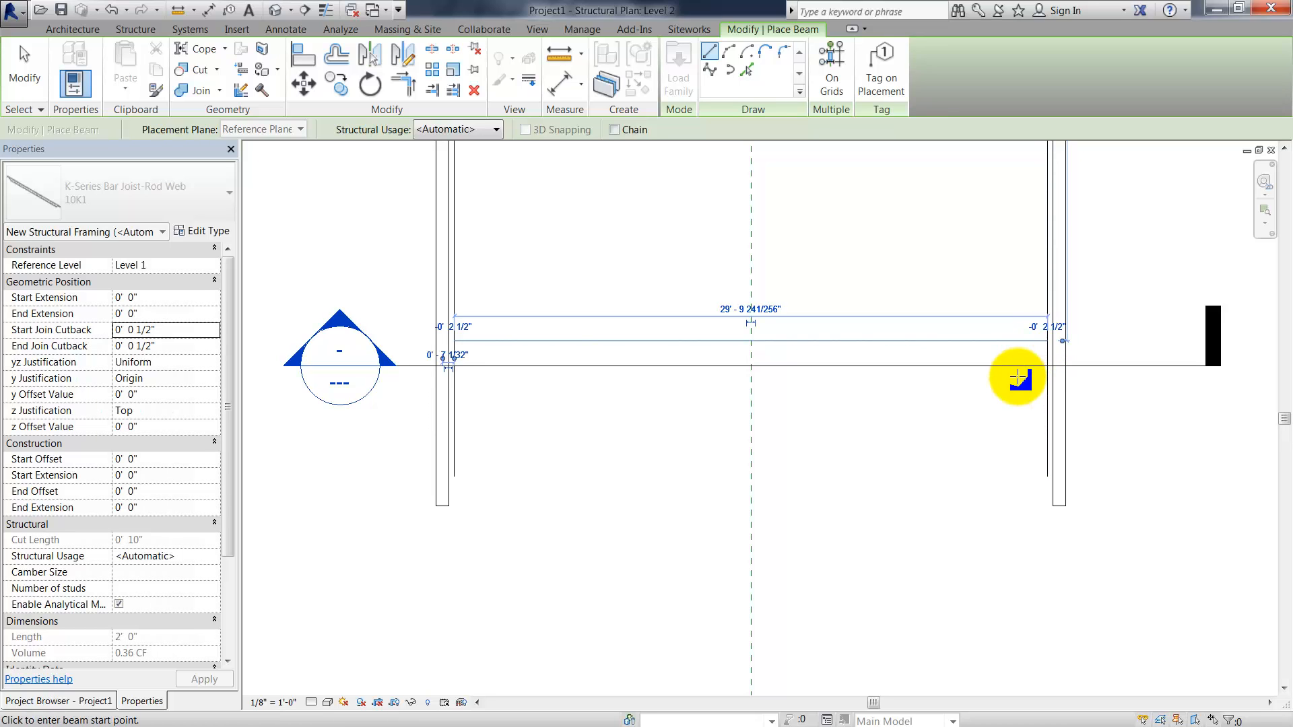
pyautogui.click(24, 62)
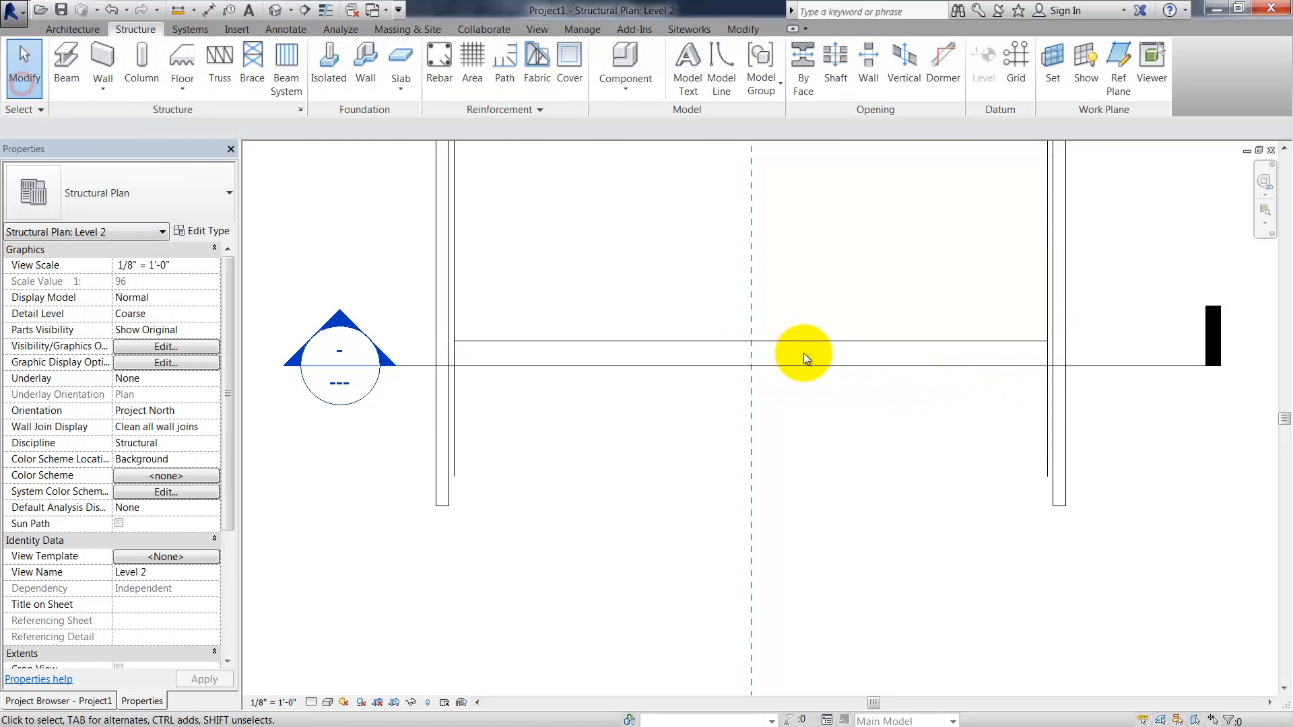
# Go to the Section 1 view from its section line in the plan
pyautogui.click(827, 368)
pyautogui.rightClick(826, 368)
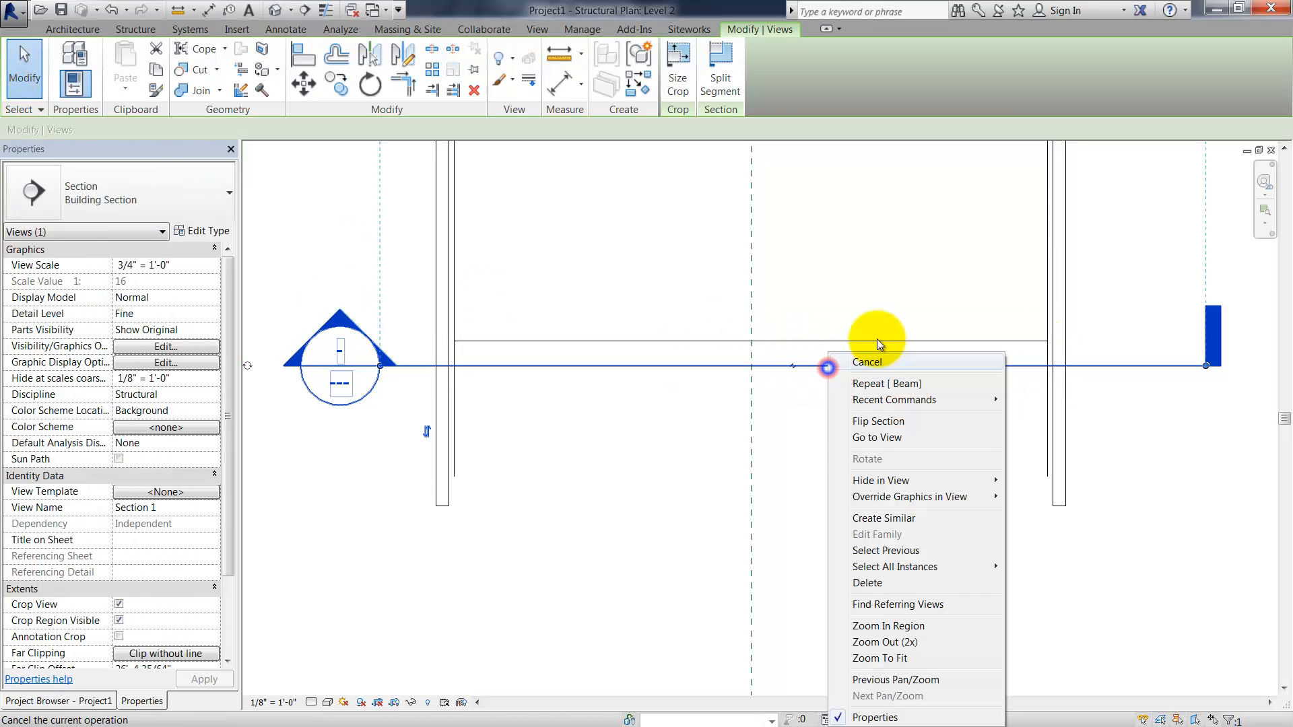
pyautogui.click(878, 437)
pyautogui.scroll(4, 338, 439)
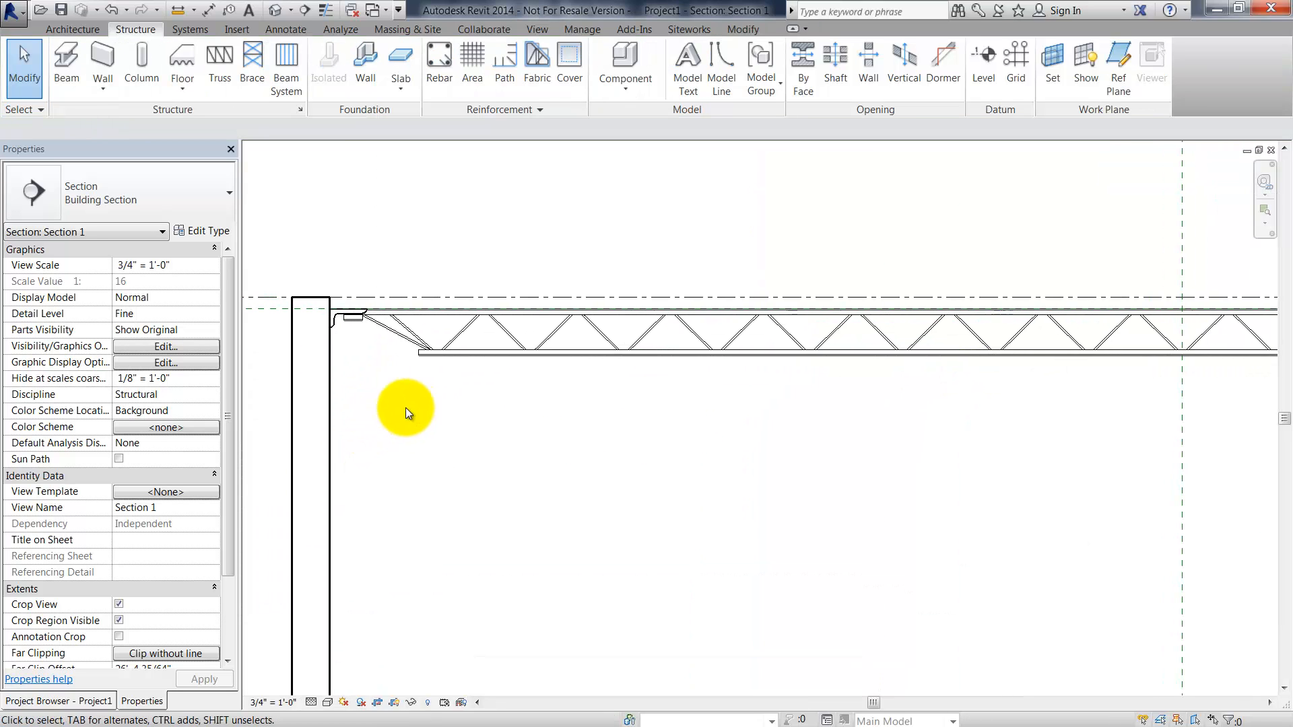
# Change the bar joist's work plane to Level : Level 2
pyautogui.click(412, 333)
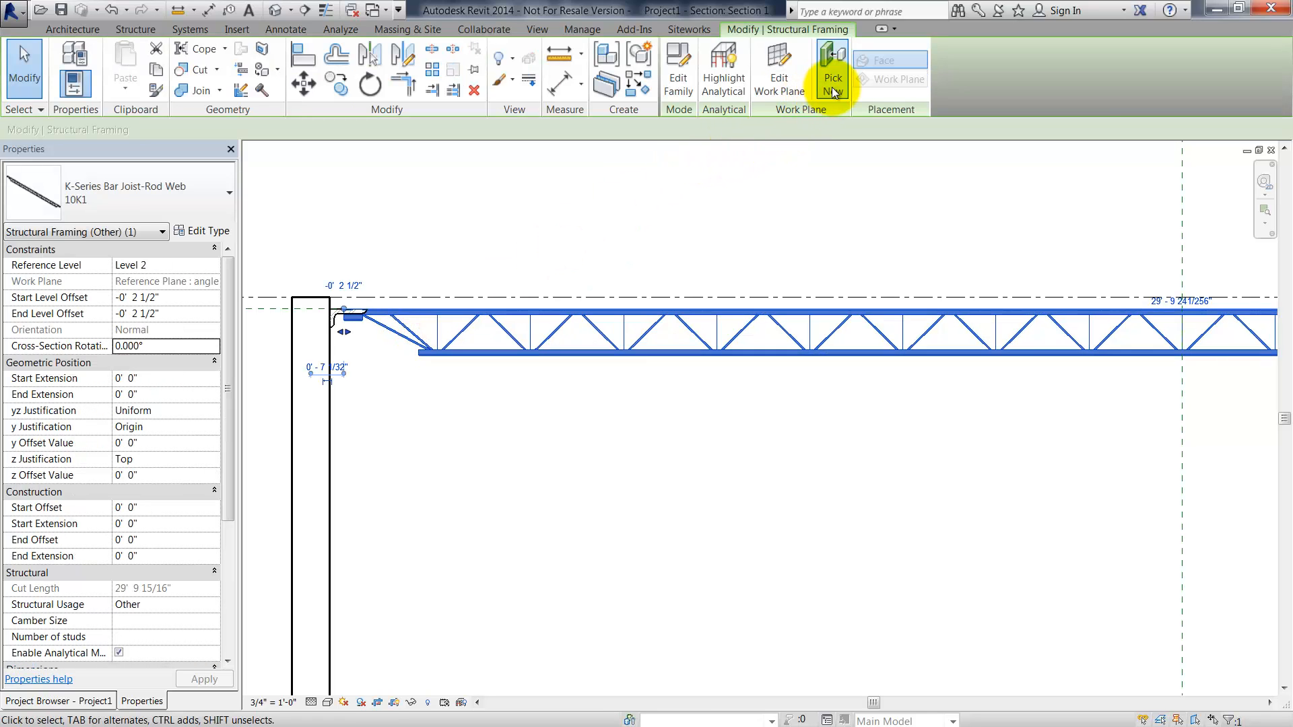
pyautogui.click(785, 85)
pyautogui.click(664, 371)
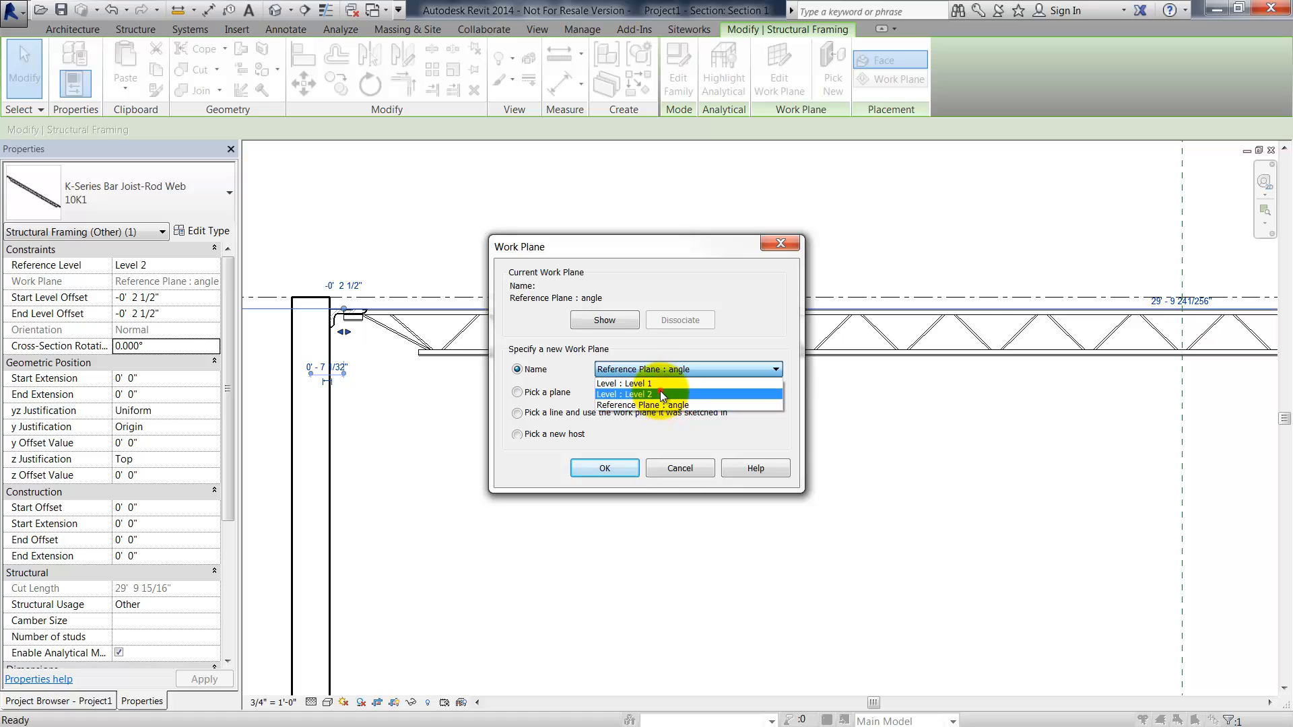
pyautogui.click(660, 393)
pyautogui.click(605, 468)
pyautogui.click(613, 459)
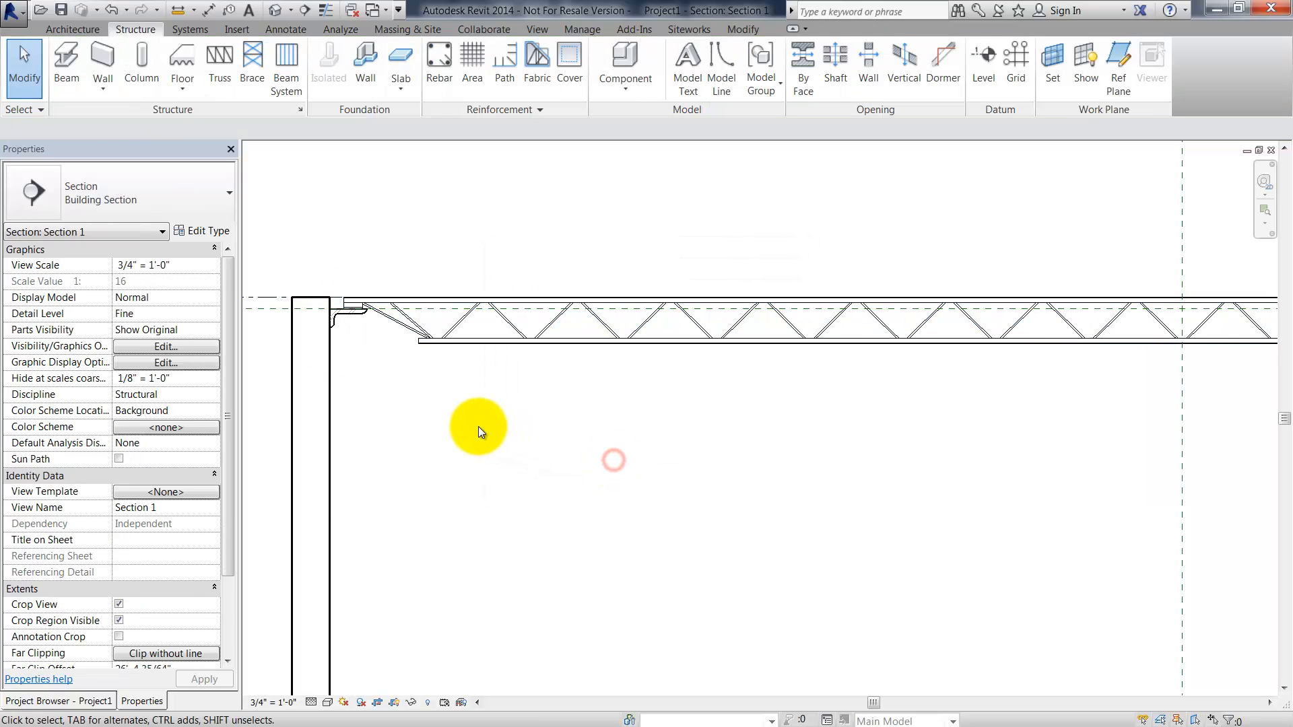
# Set the bar joist's construction Start Extension and End Extension to 3" each
pyautogui.moveTo(633, 402); pyautogui.dragTo(528, 385, button='middle')
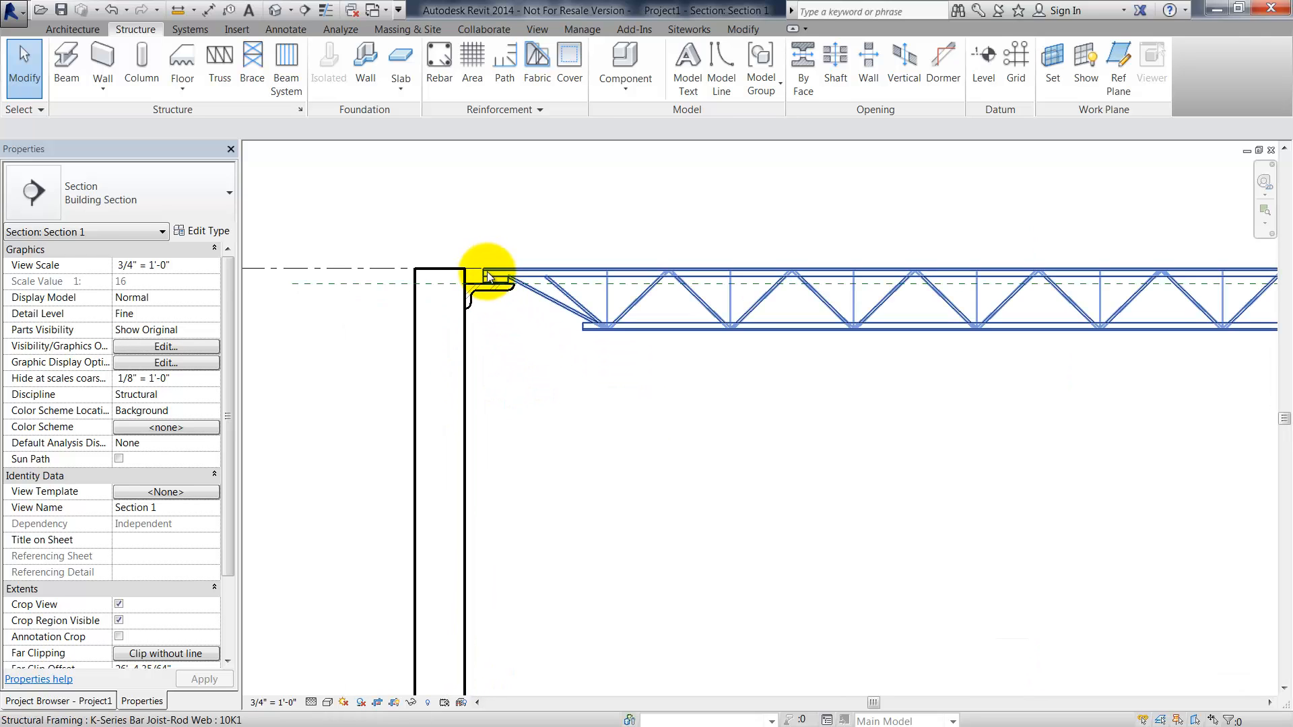
pyautogui.scroll(2, 524, 291)
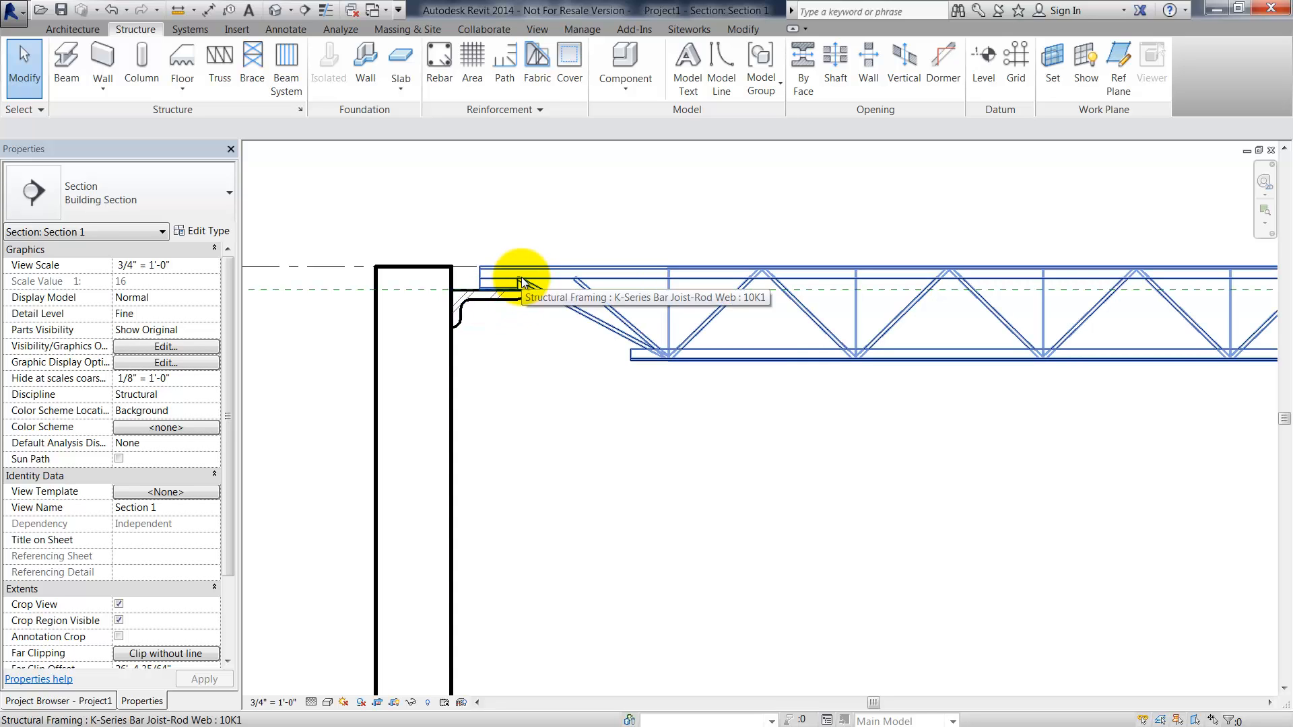
pyautogui.click(522, 282)
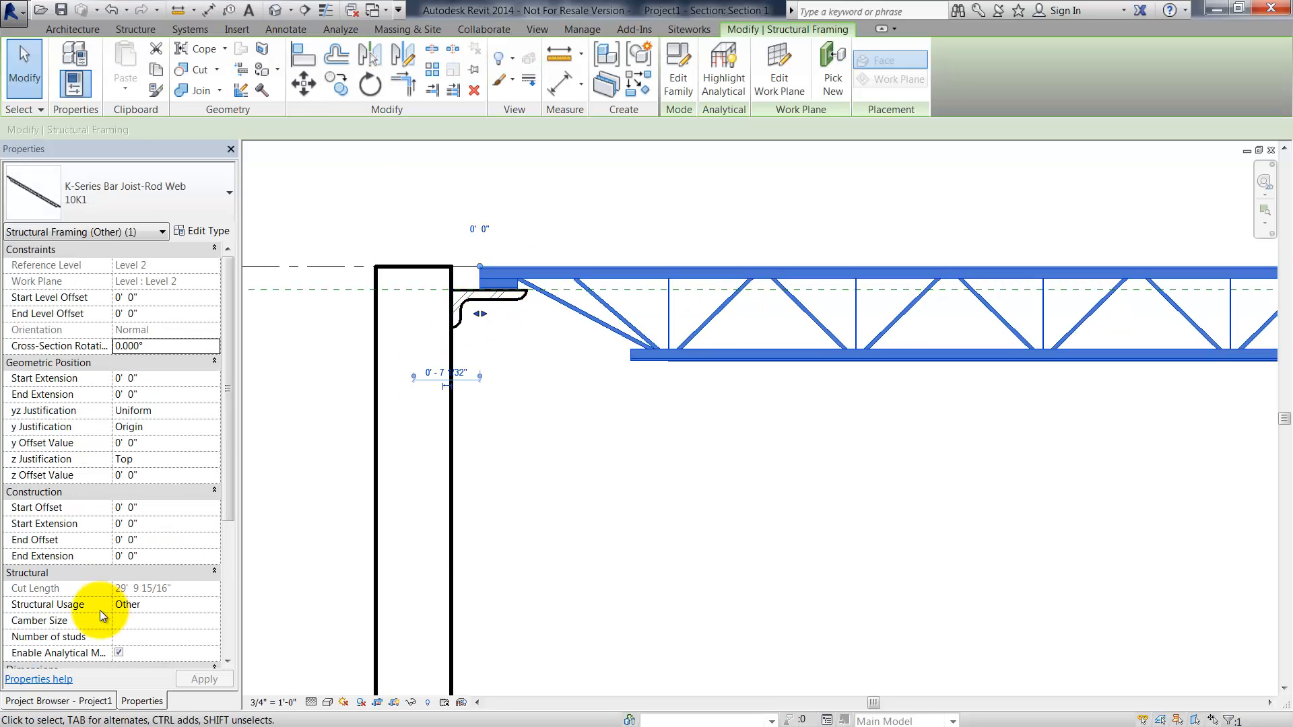
pyautogui.click(148, 523)
pyautogui.write('3"')
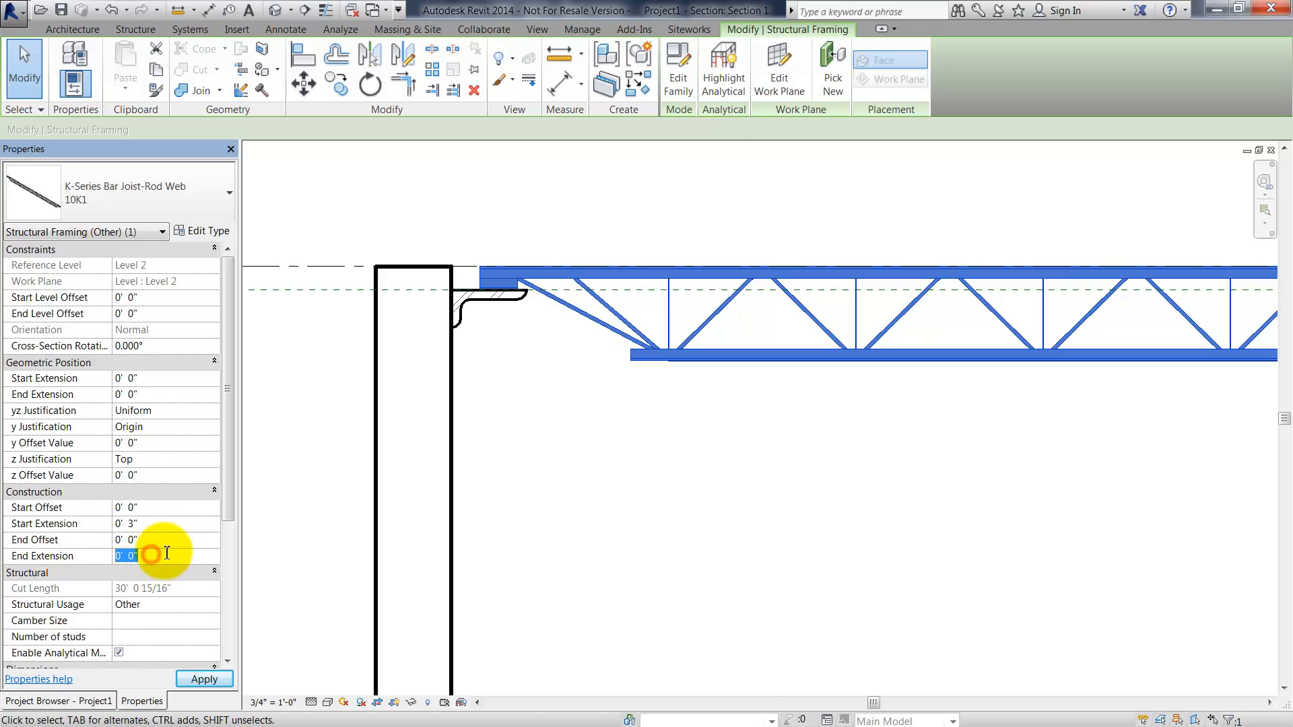
pyautogui.write('3"')
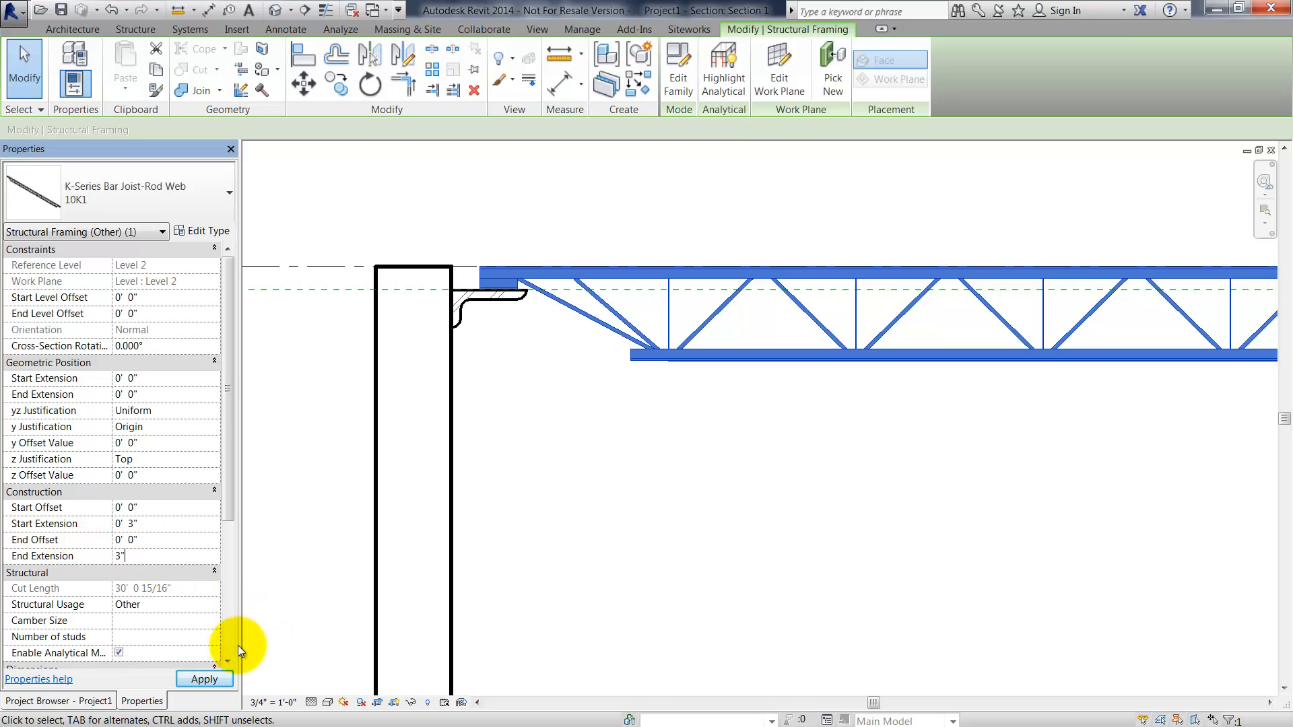
pyautogui.click(225, 684)
pyautogui.click(596, 442)
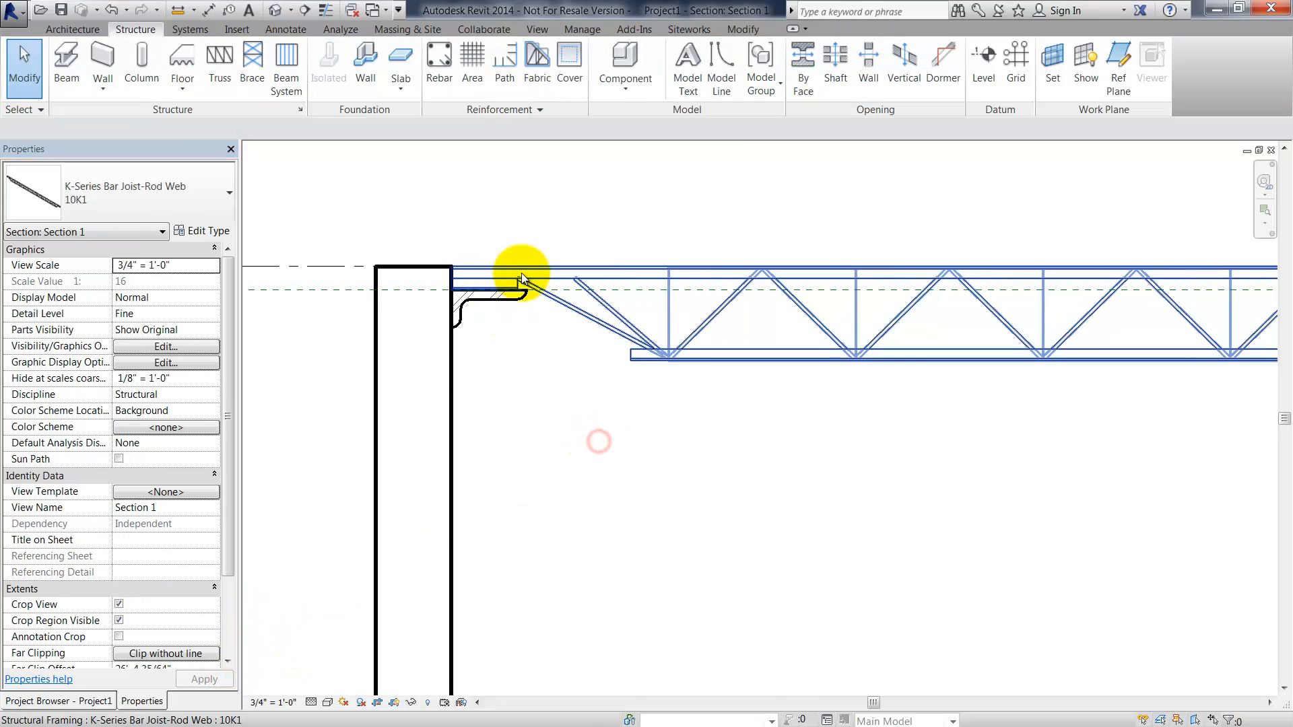
# Return to the Level 2 structural plan with both walls and the joist in view
pyautogui.scroll(-5, 510, 270)
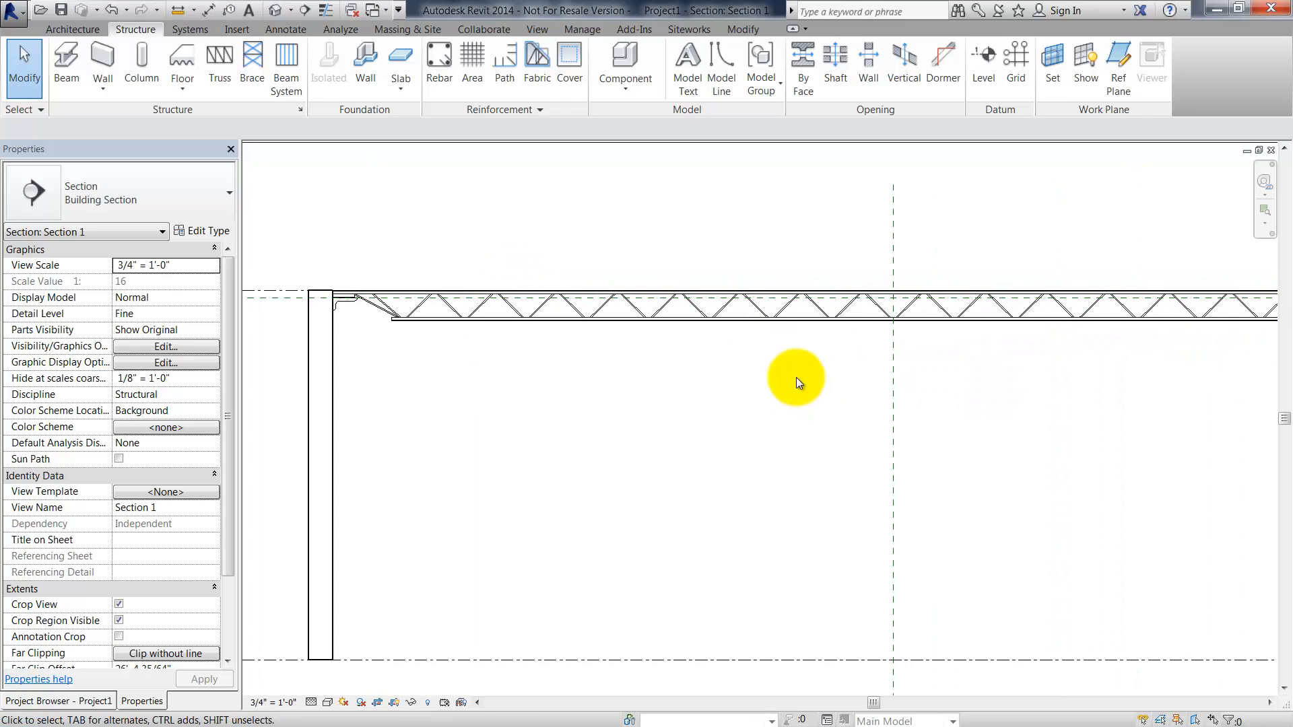
pyautogui.moveTo(791, 365); pyautogui.dragTo(776, 353, button='middle')
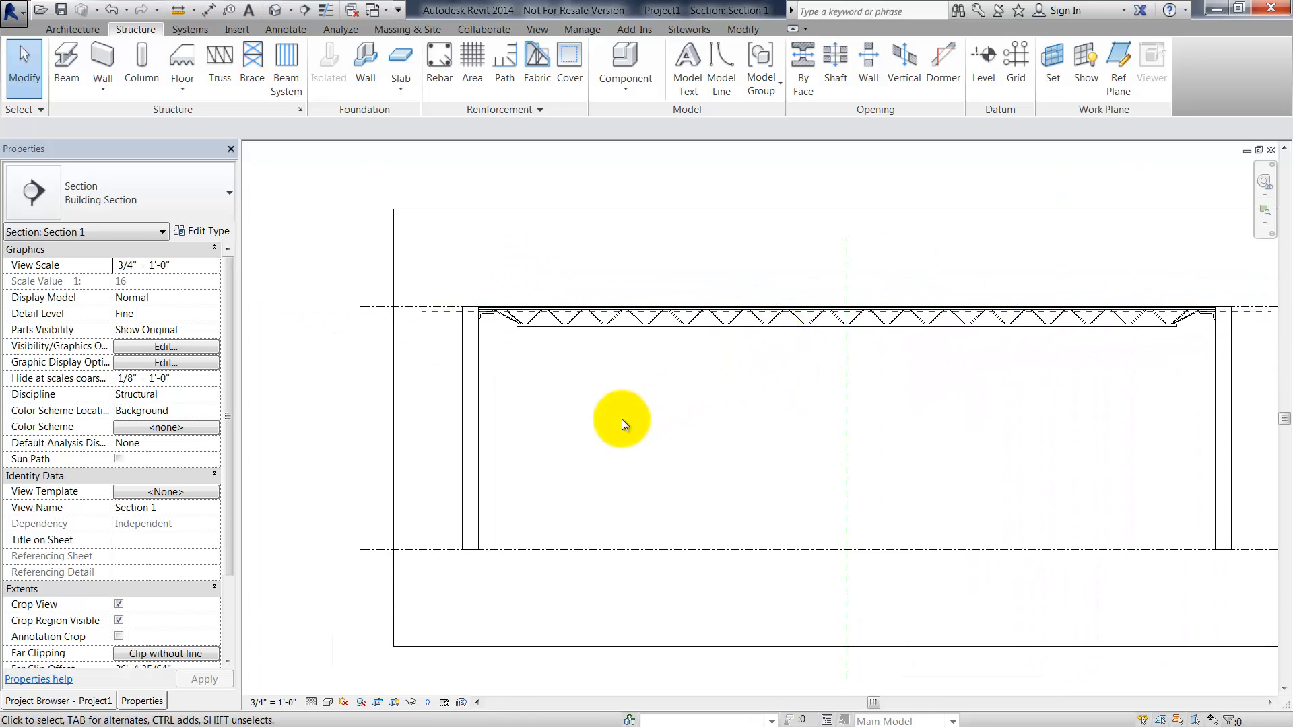
pyautogui.click(80, 700)
pyautogui.click(72, 230)
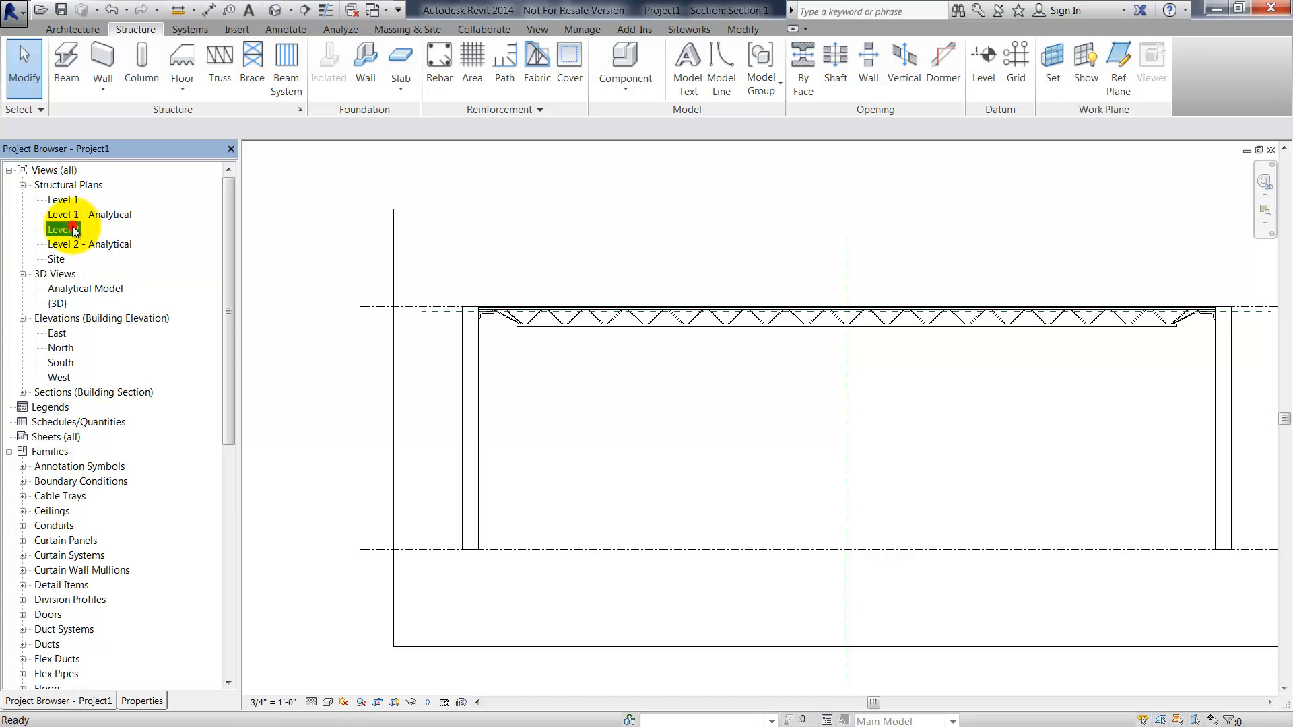
pyautogui.doubleClick(73, 230)
pyautogui.scroll(-3, 842, 364)
pyautogui.moveTo(745, 277); pyautogui.dragTo(592, 412, button='middle')
pyautogui.scroll(1, 593, 412)
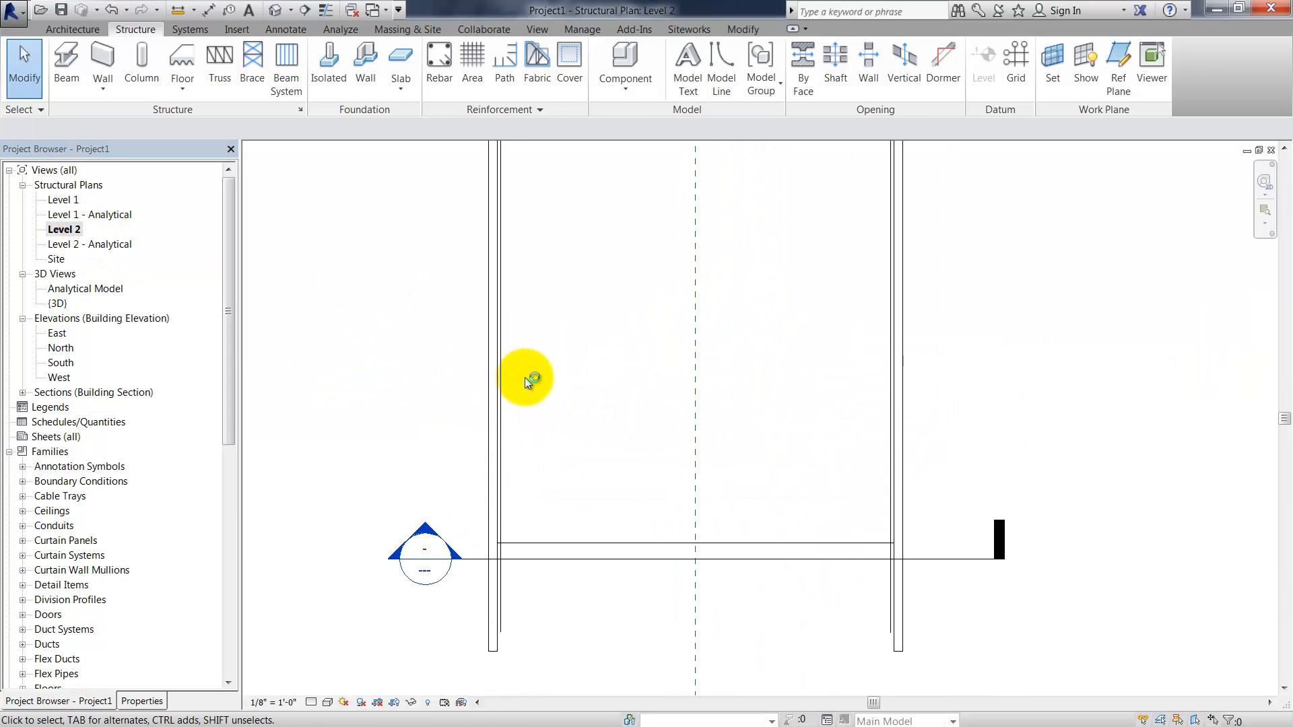
pyautogui.moveTo(524, 377); pyautogui.dragTo(560, 387, button='middle')
pyautogui.scroll(-1, 526, 401)
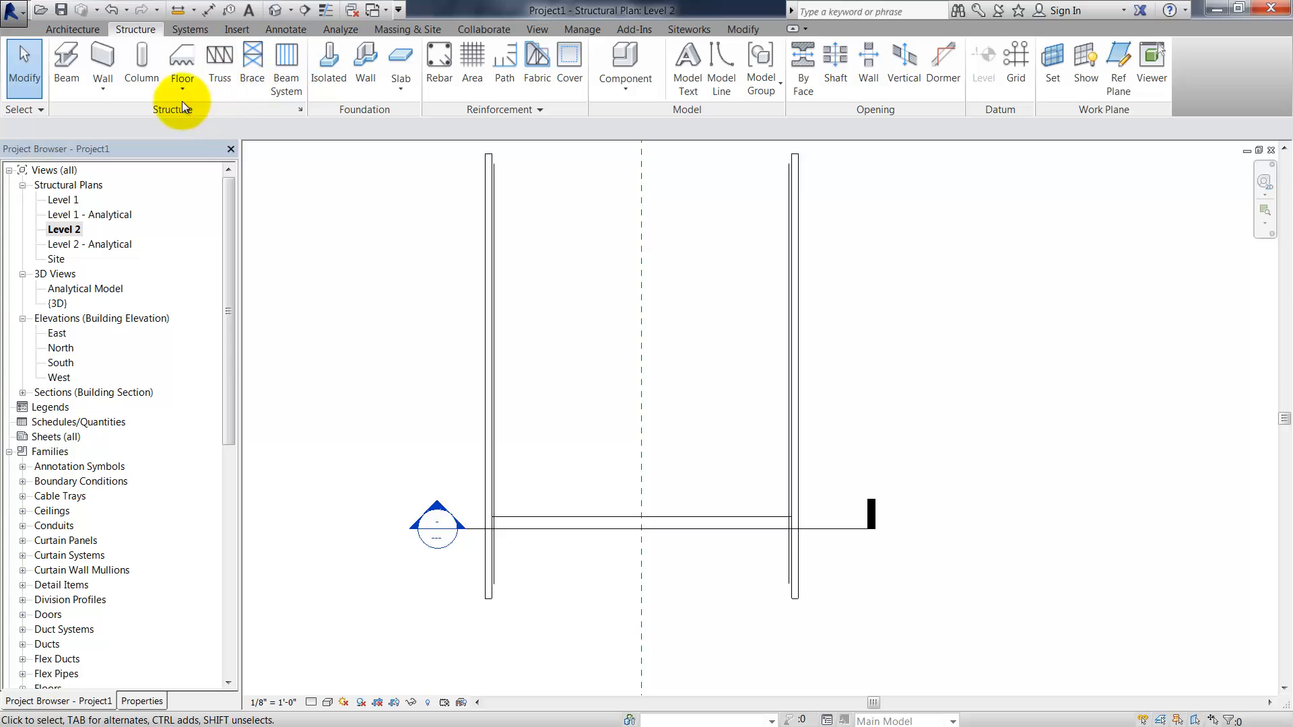
# Sketch a rectangular beam system boundary between the two angles above the existing joist, about 29'-10" by 16'-2"
pyautogui.click(286, 87)
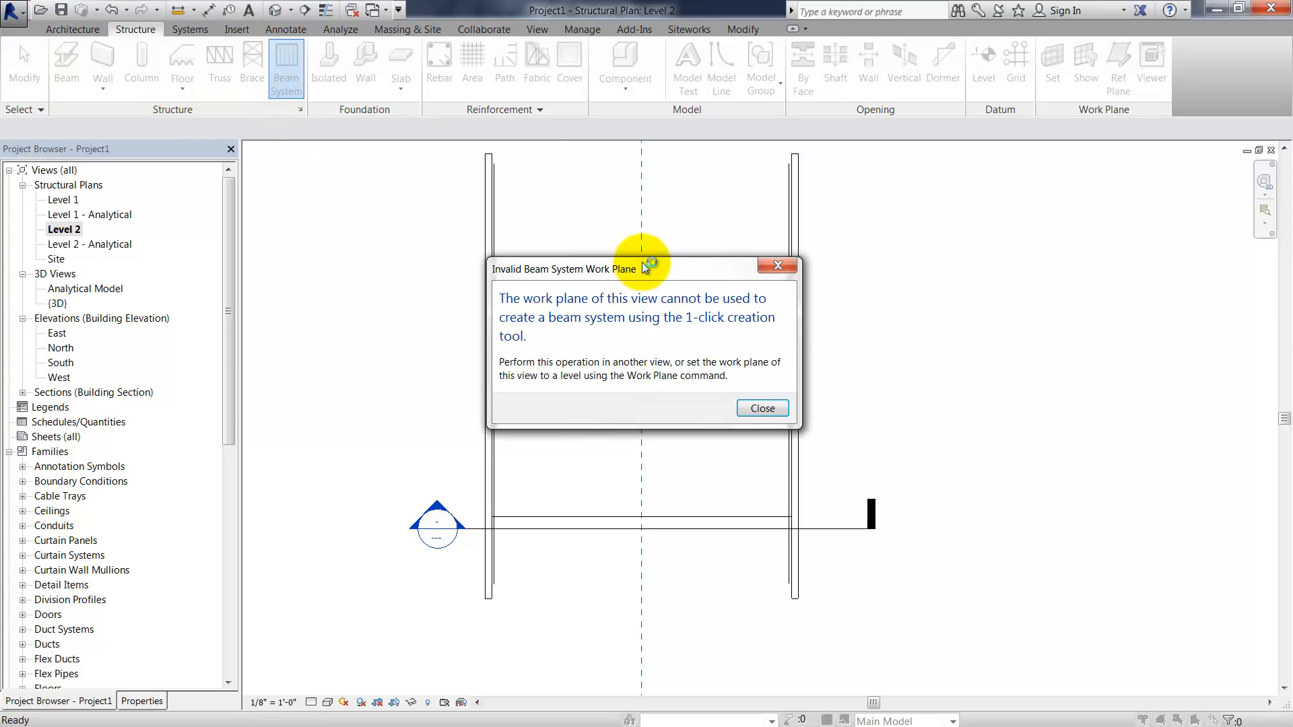
pyautogui.click(760, 406)
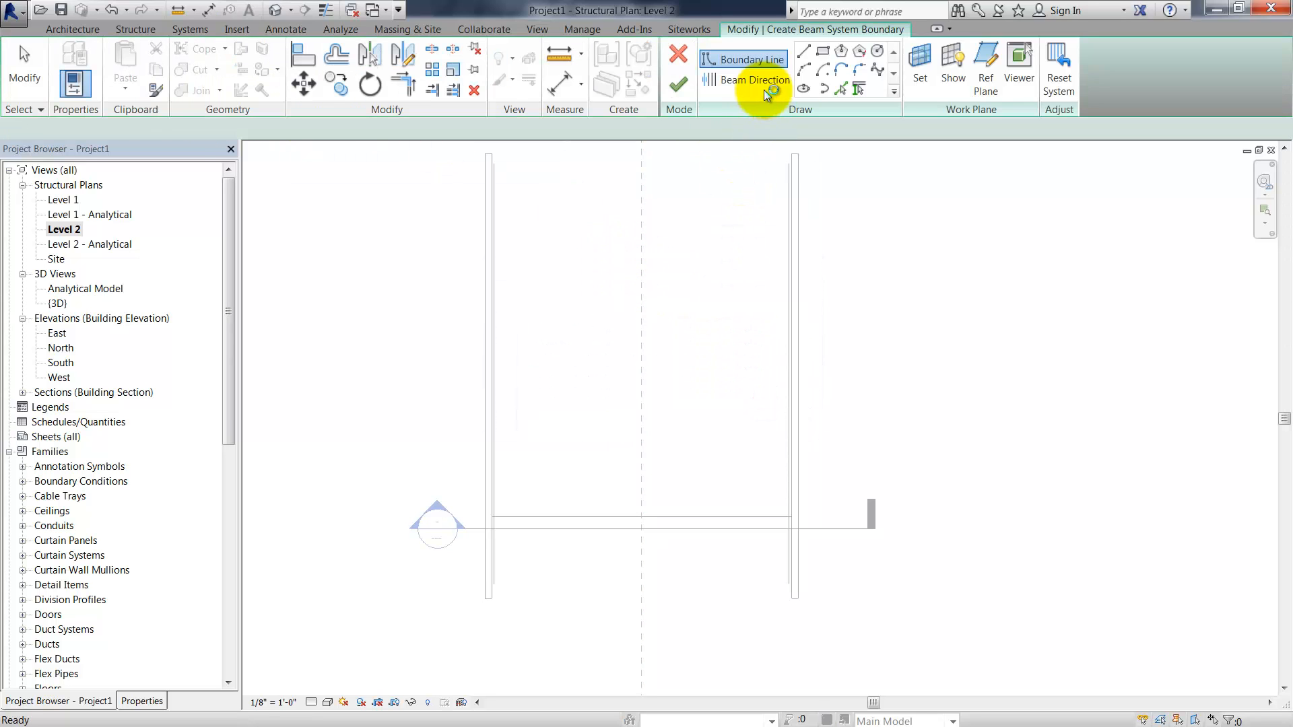
pyautogui.click(823, 53)
pyautogui.click(494, 260)
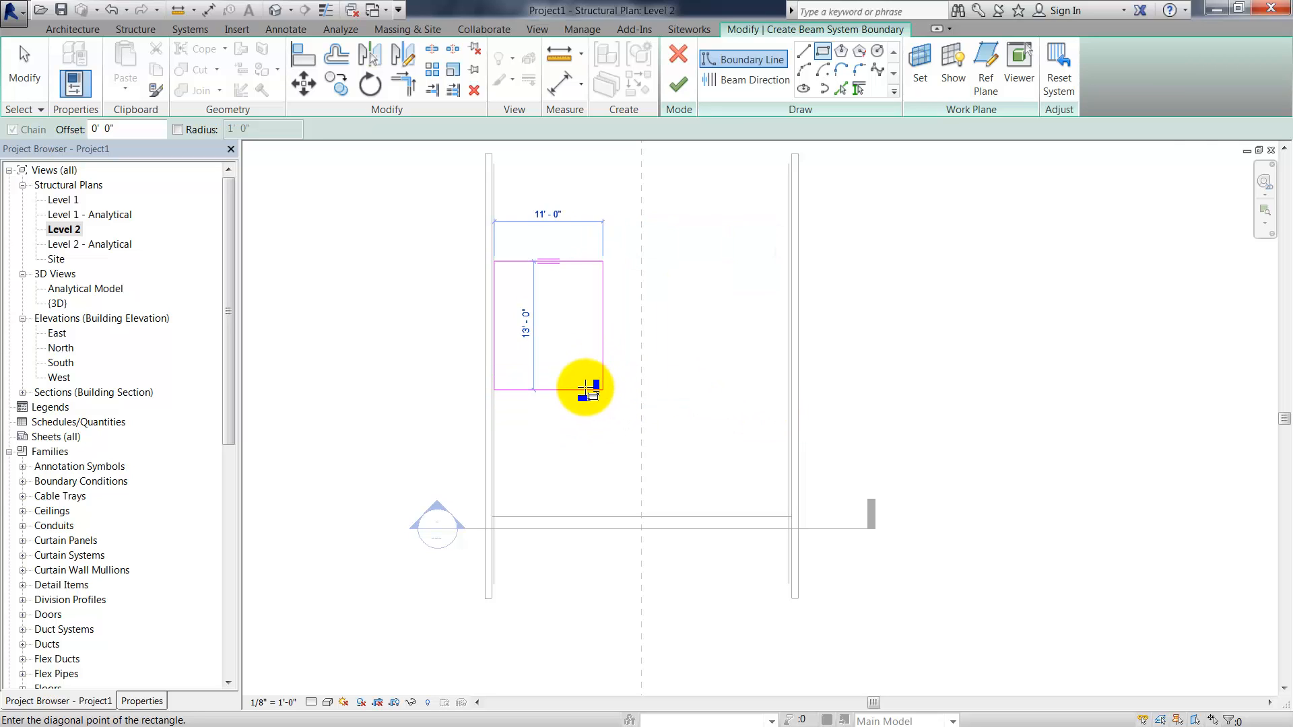
pyautogui.scroll(2, 785, 419)
pyautogui.click(789, 423)
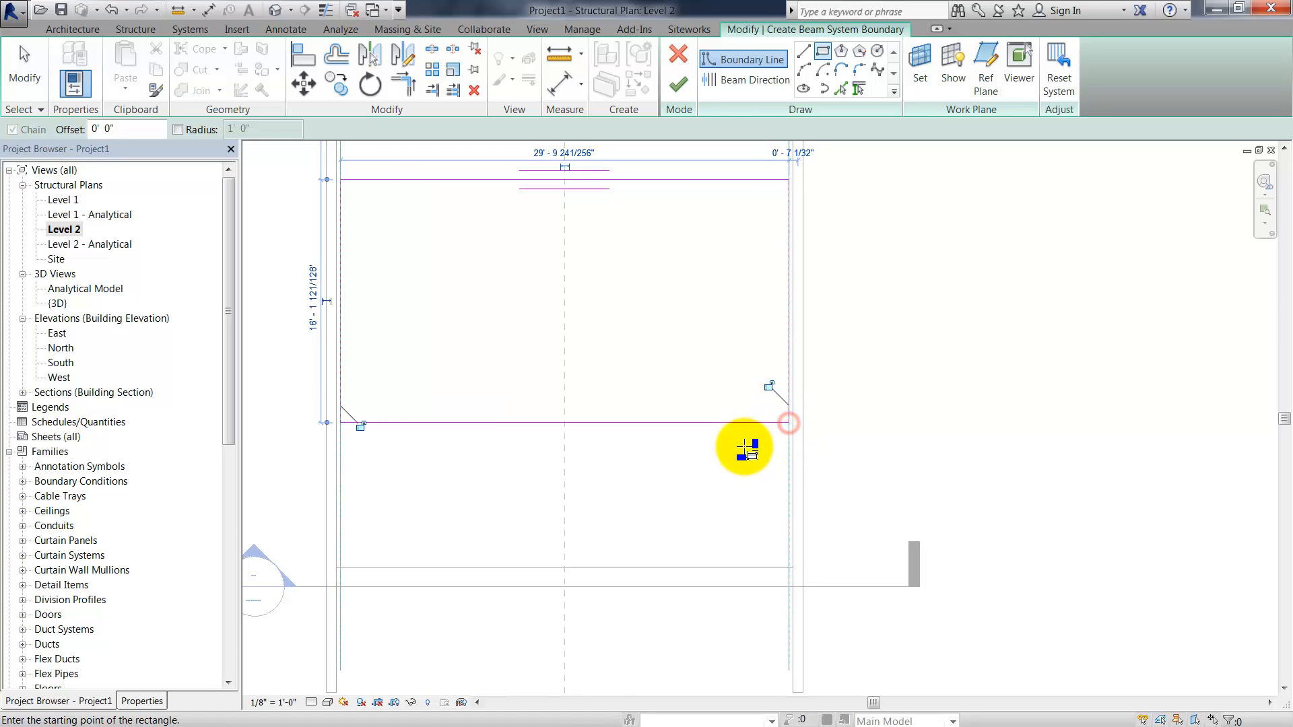
pyautogui.scroll(-2, 744, 437)
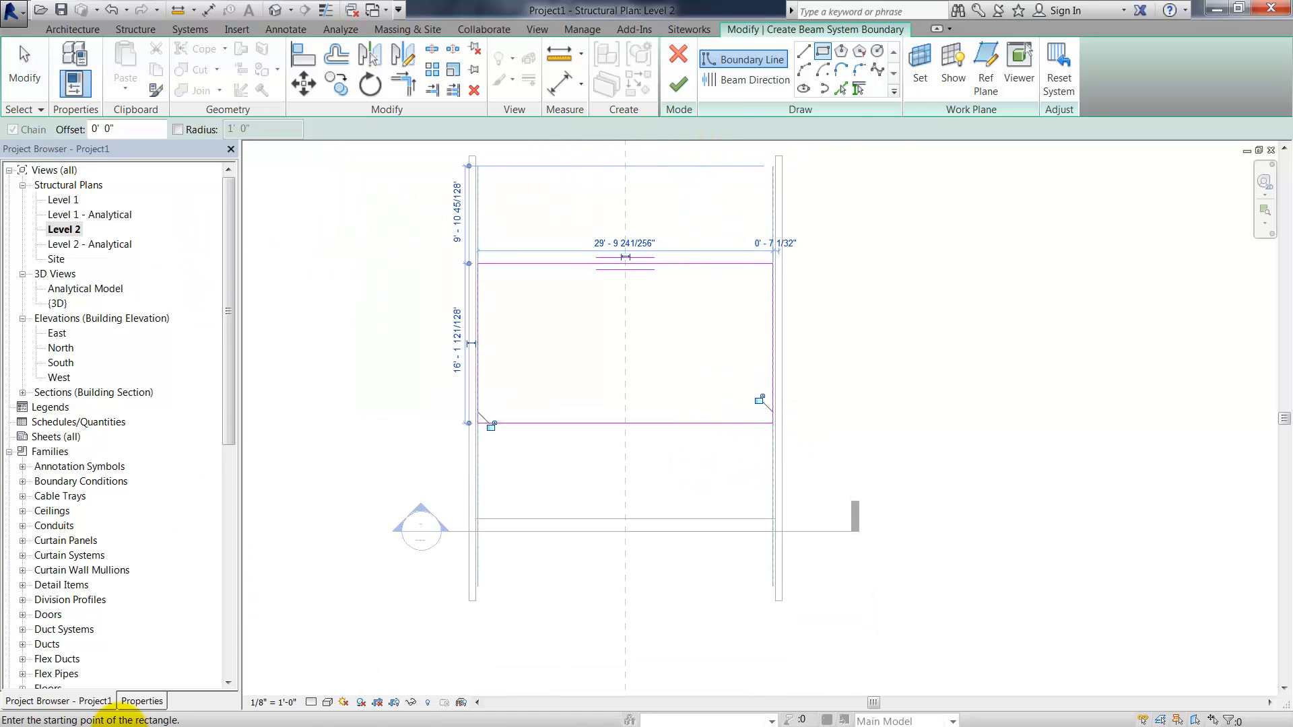
# Finish the beam system with K-Series bar joists in a Fixed Number layout of 3 lines
pyautogui.click(140, 701)
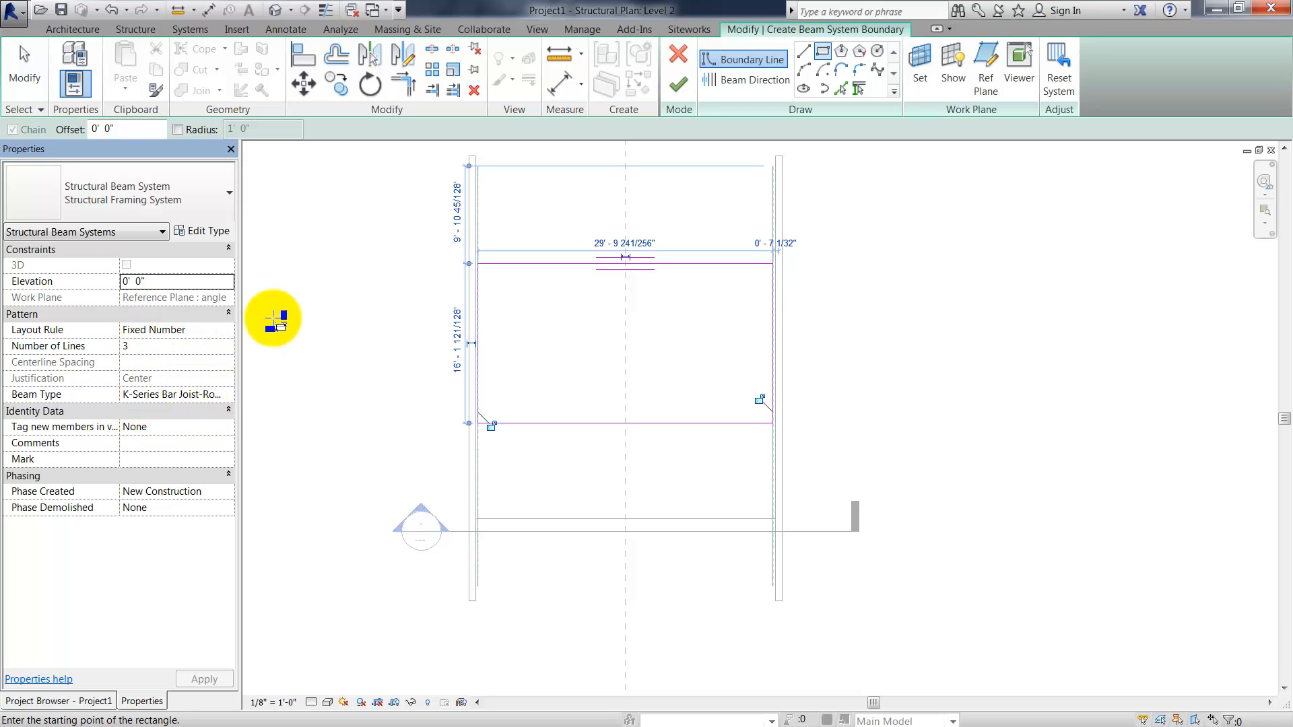
pyautogui.click(678, 86)
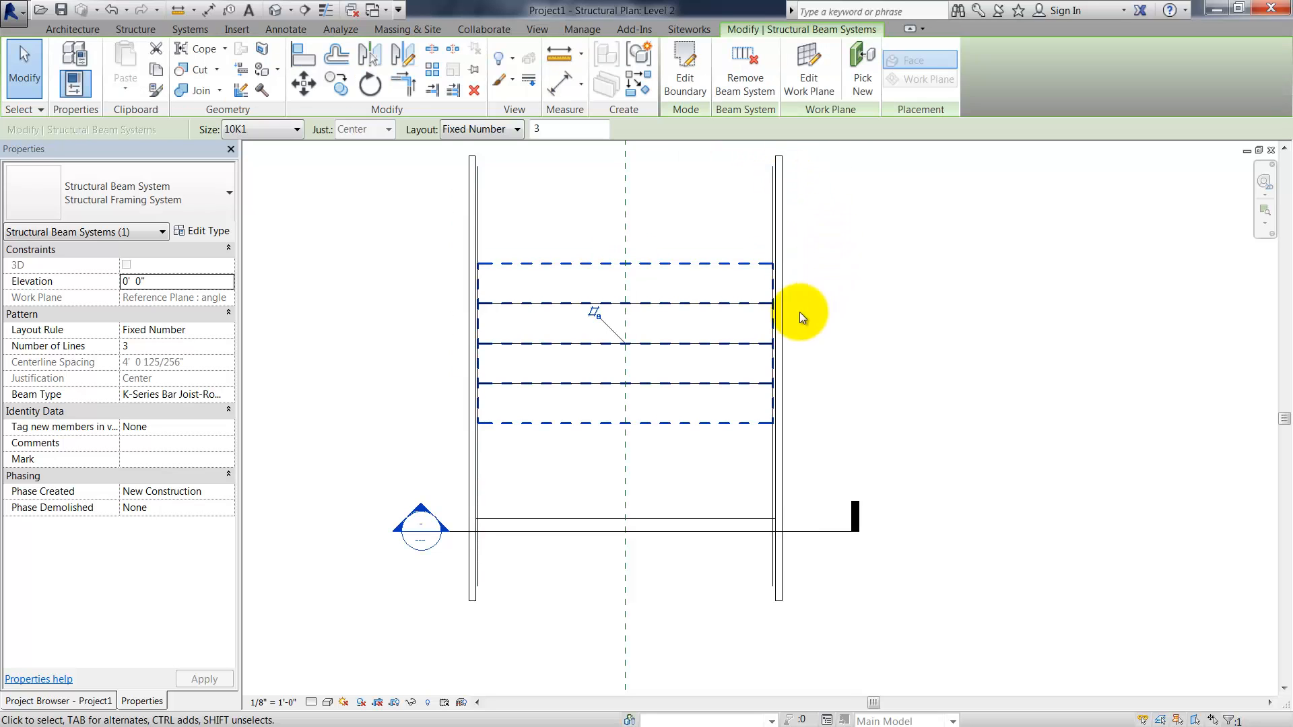
pyautogui.click(26, 80)
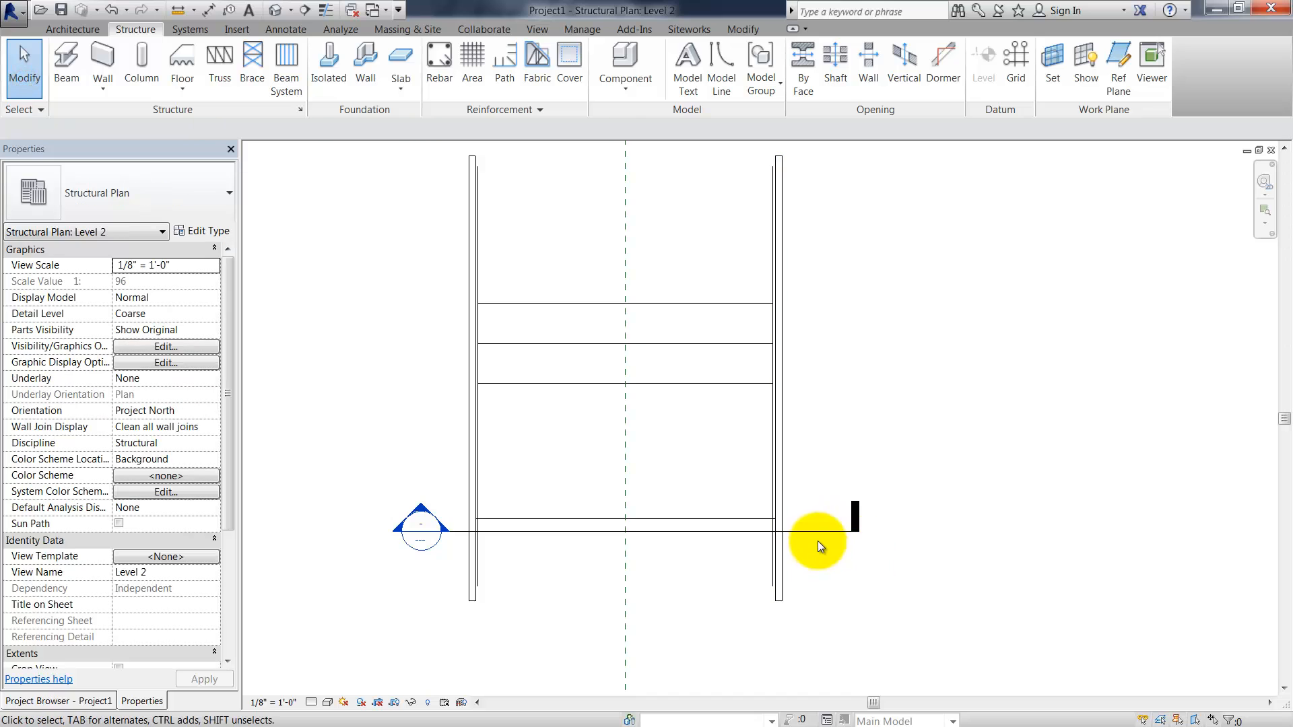
# Move the section line up to just below the beam system's lowest joist and open its section view
pyautogui.click(820, 526)
pyautogui.moveTo(820, 526); pyautogui.dragTo(814, 402)
pyautogui.rightClick(746, 403)
pyautogui.click(835, 114)
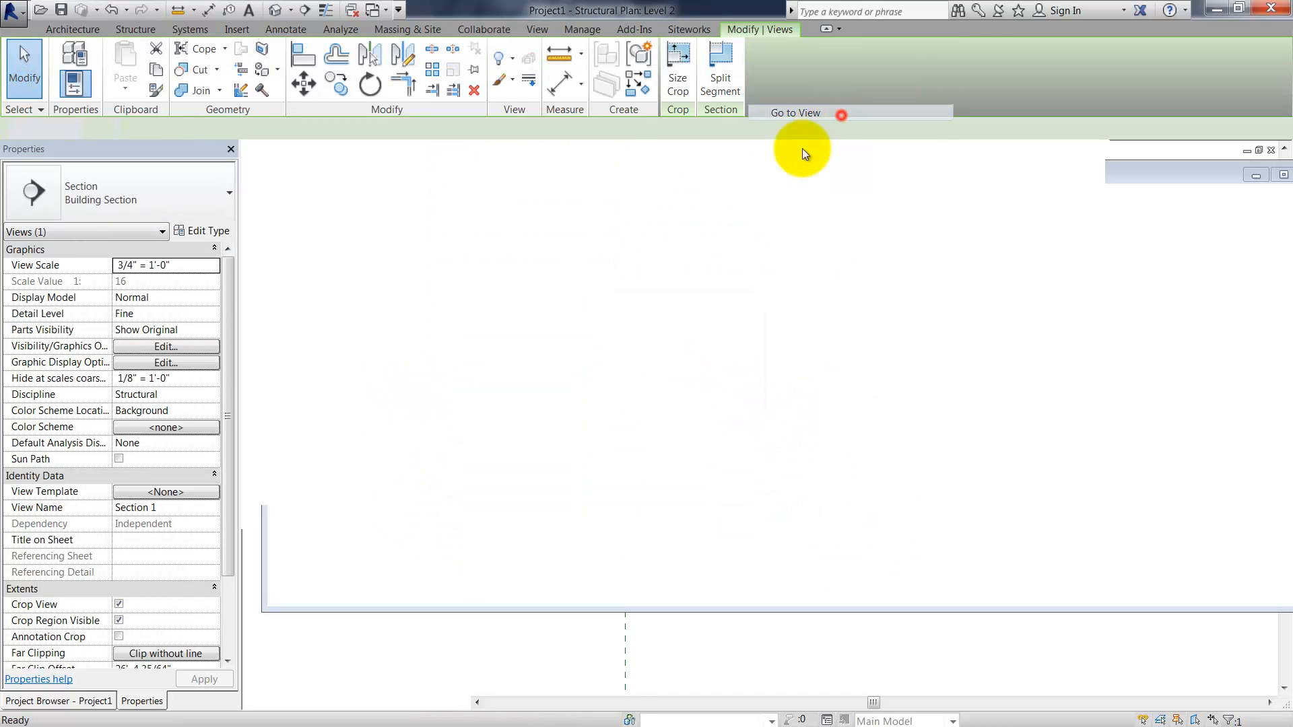
# Inspect the beam system joist's bearing and level offsets in the section, then close the section view to return to the Level 2 plan
pyautogui.scroll(3, 620, 346)
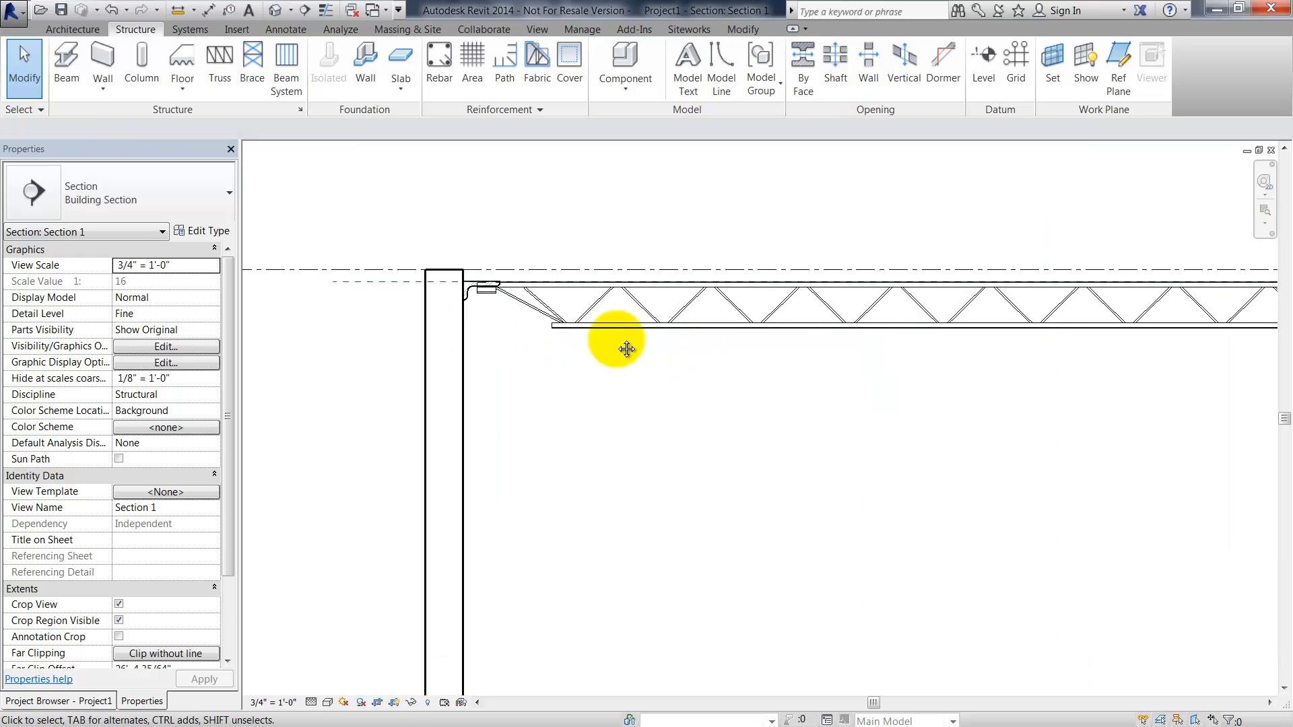
pyautogui.click(669, 300)
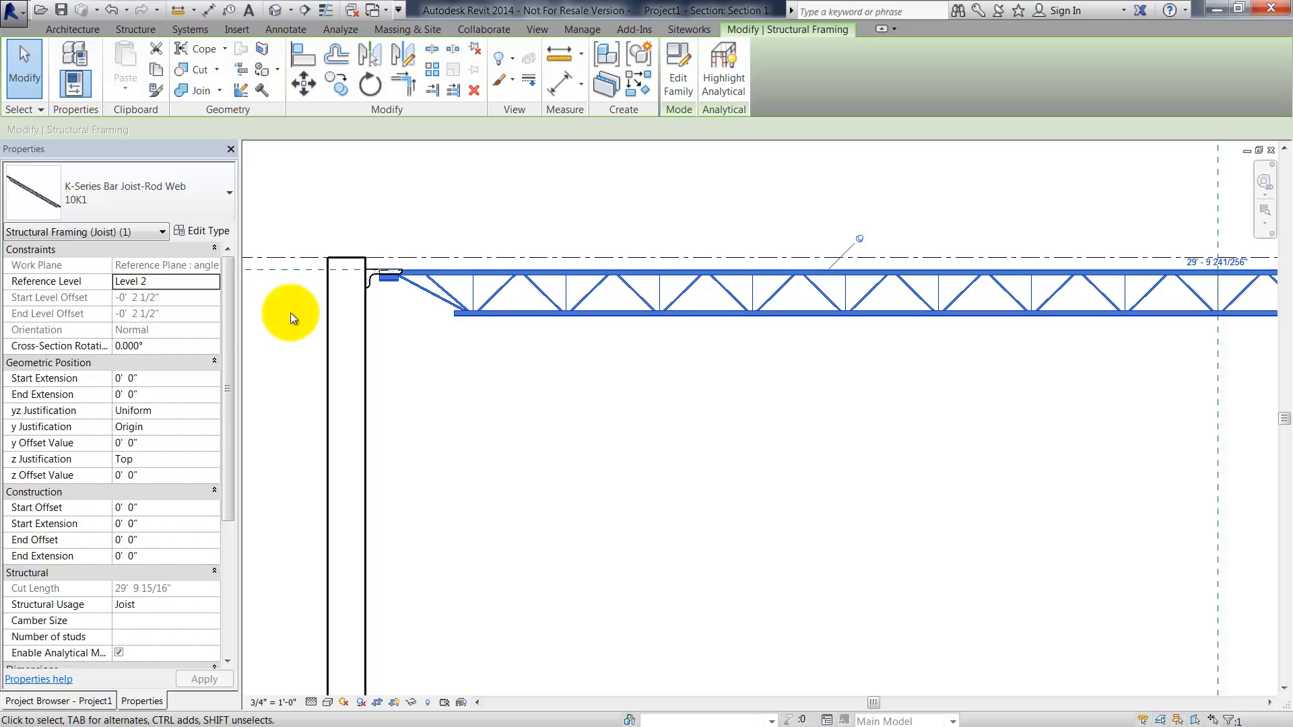
pyautogui.click(1270, 149)
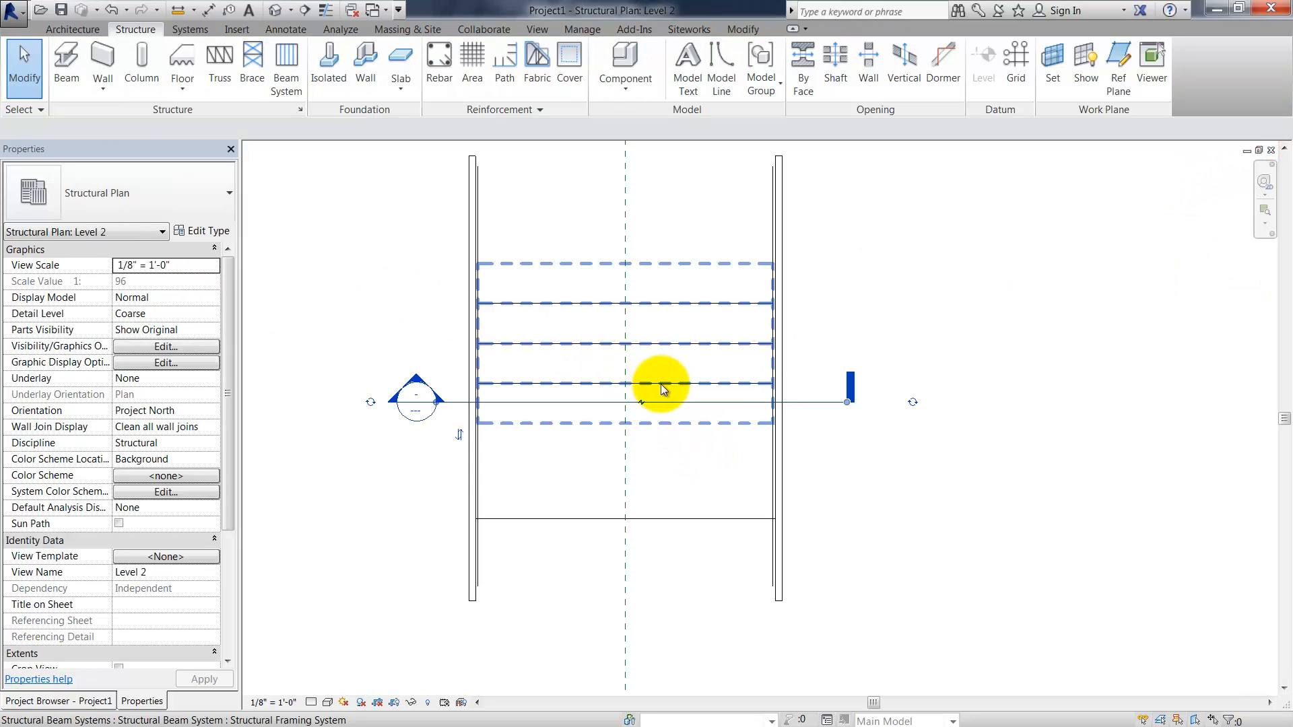
# Change the beam system's work plane from the angle reference plane to Level : Level 2
pyautogui.click(660, 384)
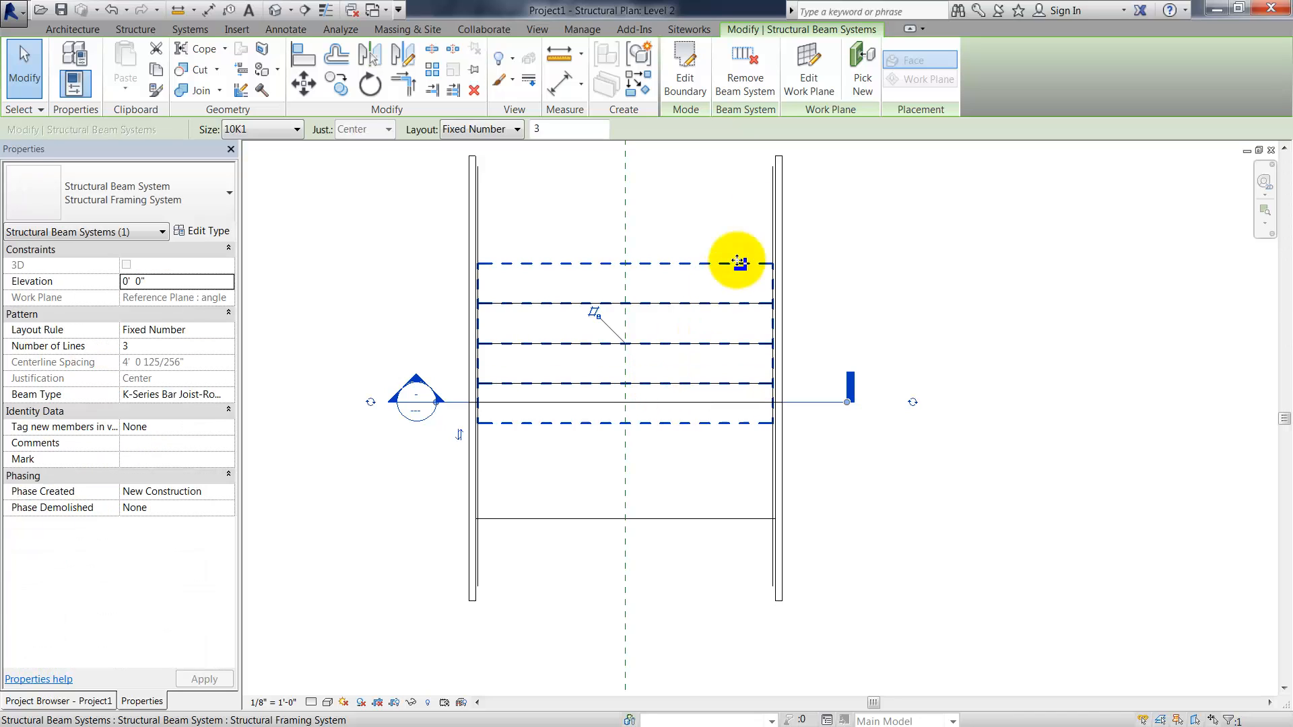
pyautogui.click(809, 81)
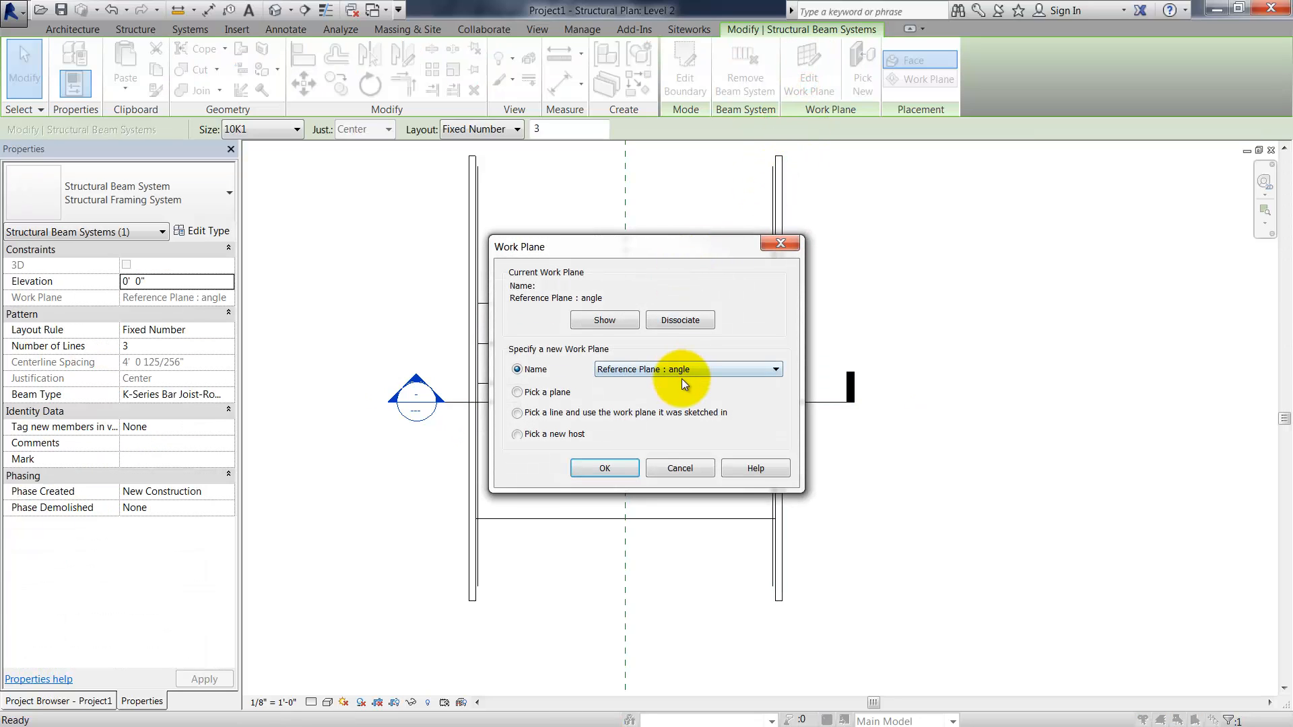
pyautogui.click(683, 374)
pyautogui.click(673, 398)
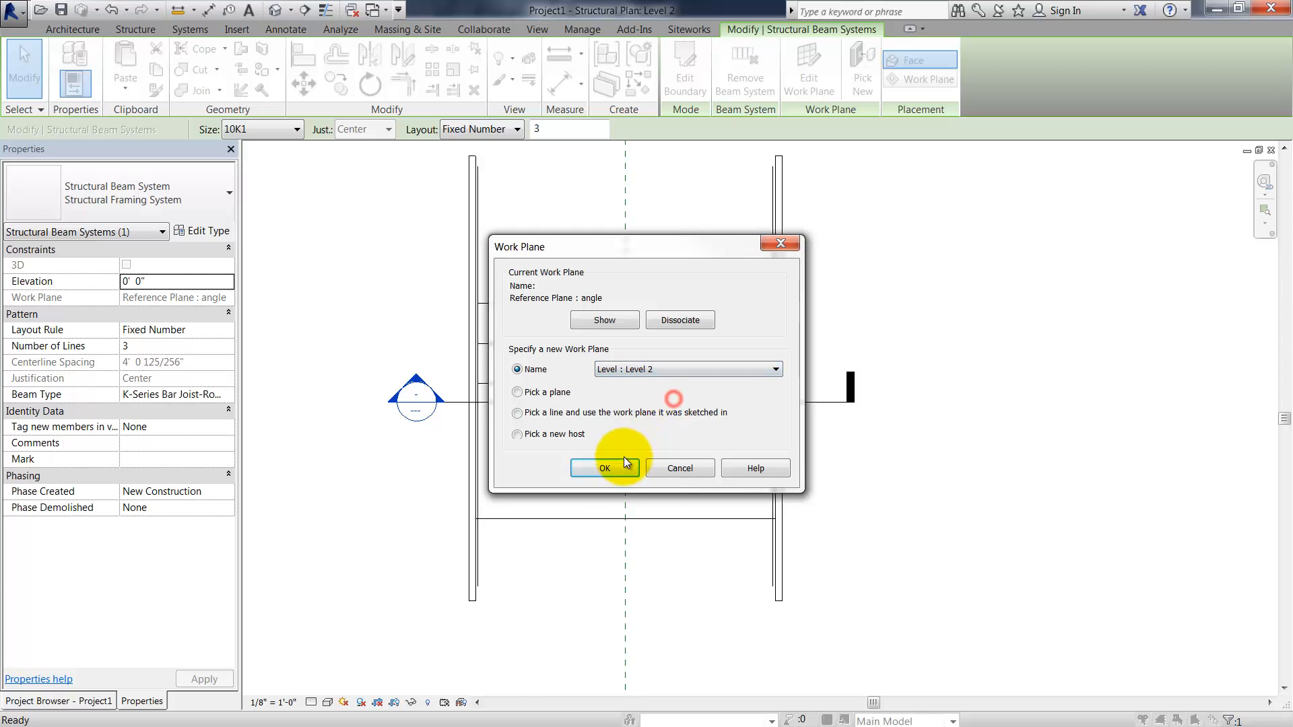
pyautogui.click(621, 465)
pyautogui.click(829, 475)
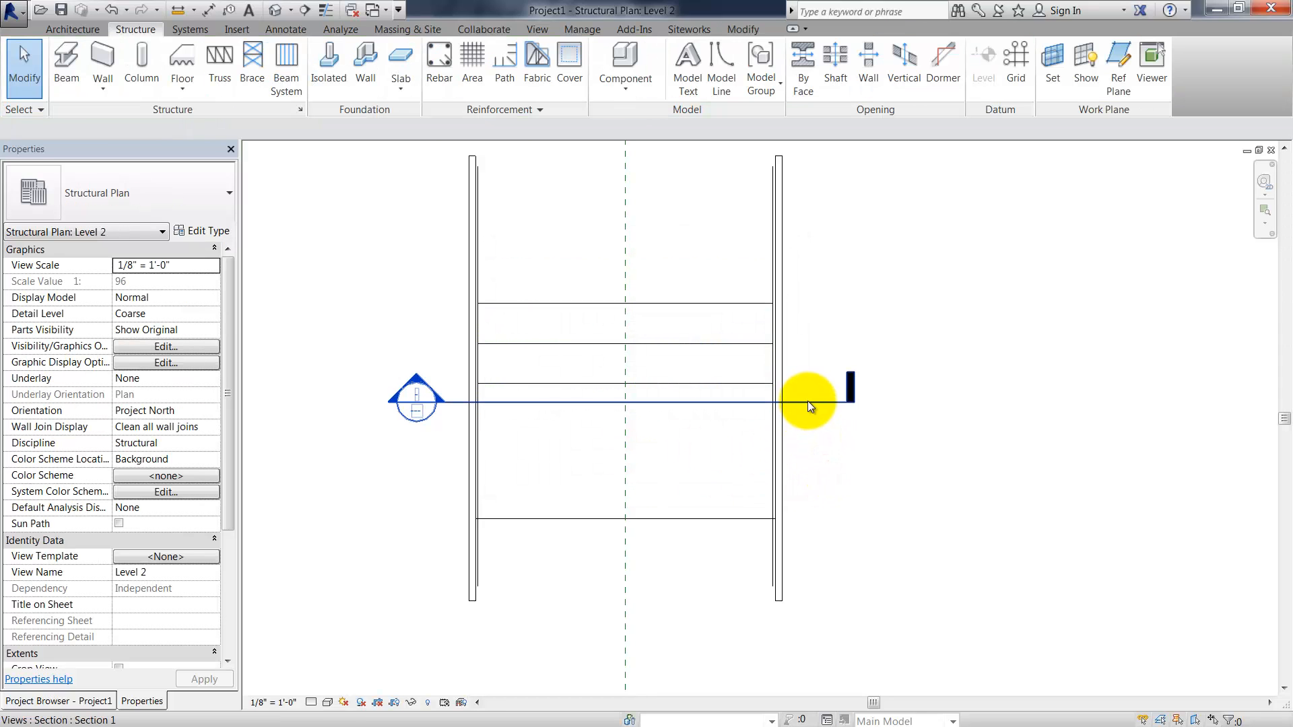
# Reopen the section view from its section line and examine the joist's bearing end at the wall angle
pyautogui.click(806, 401)
pyautogui.rightClick(808, 402)
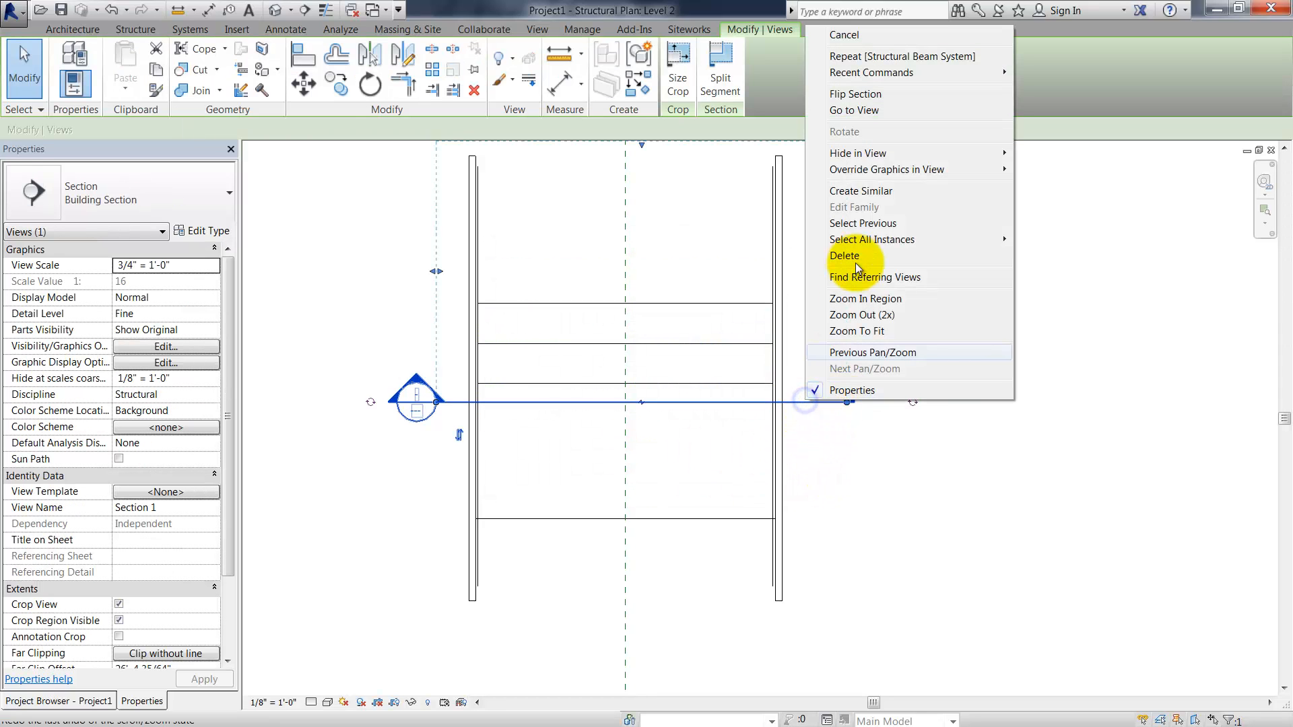
pyautogui.click(874, 113)
pyautogui.scroll(4, 412, 364)
pyautogui.moveTo(412, 363); pyautogui.dragTo(564, 398, button='middle')
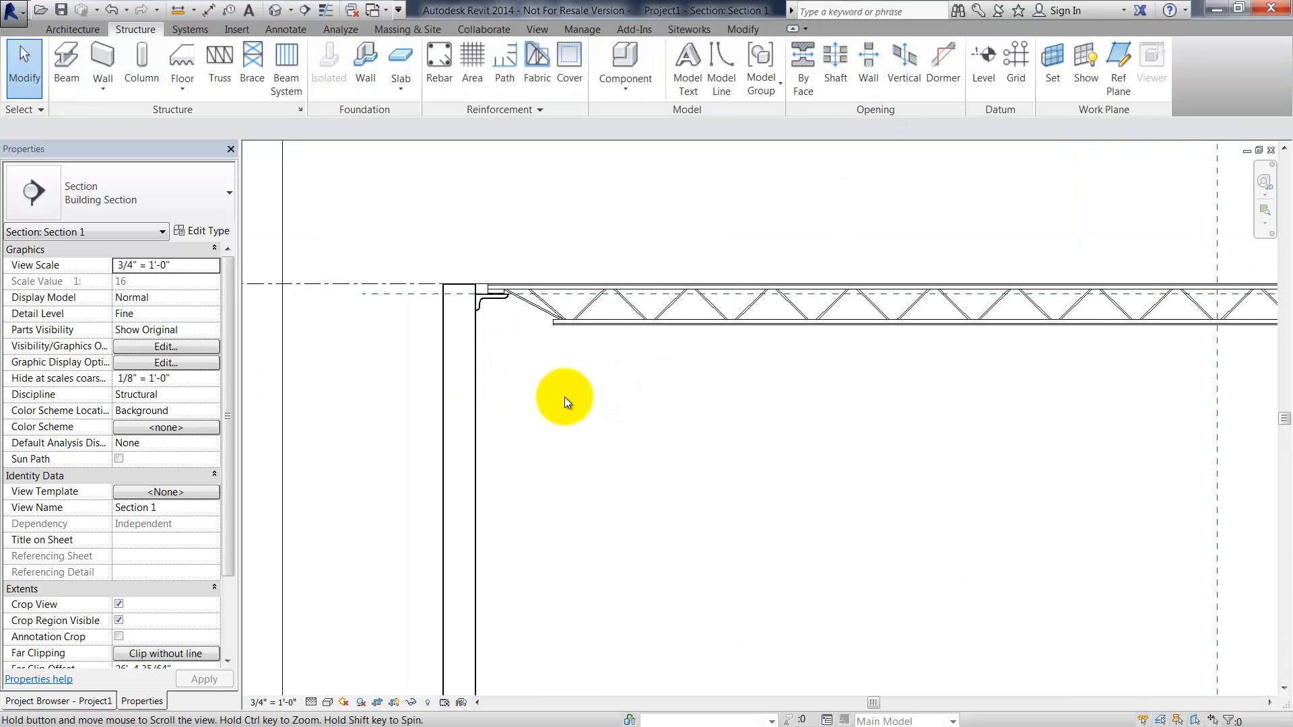
pyautogui.scroll(3, 559, 301)
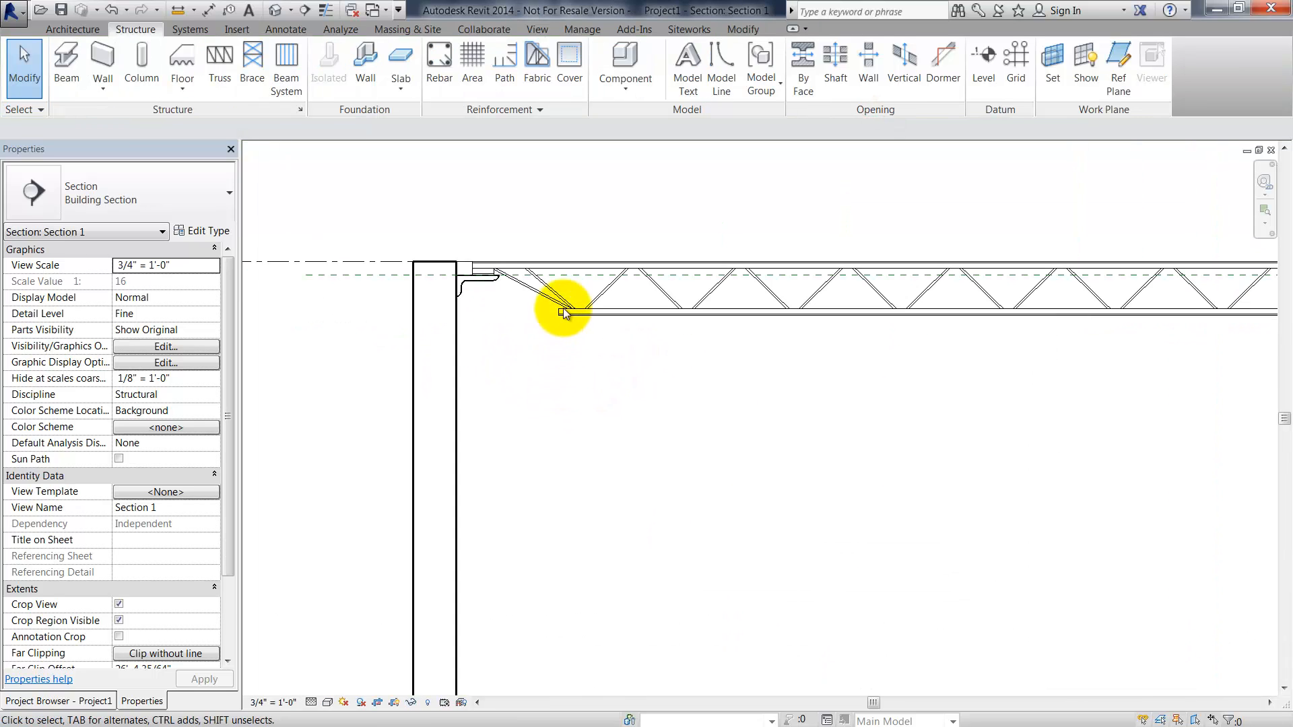
# Set the beam system joist's Start Extension and End Extension under Construction to 3" each
pyautogui.click(506, 273)
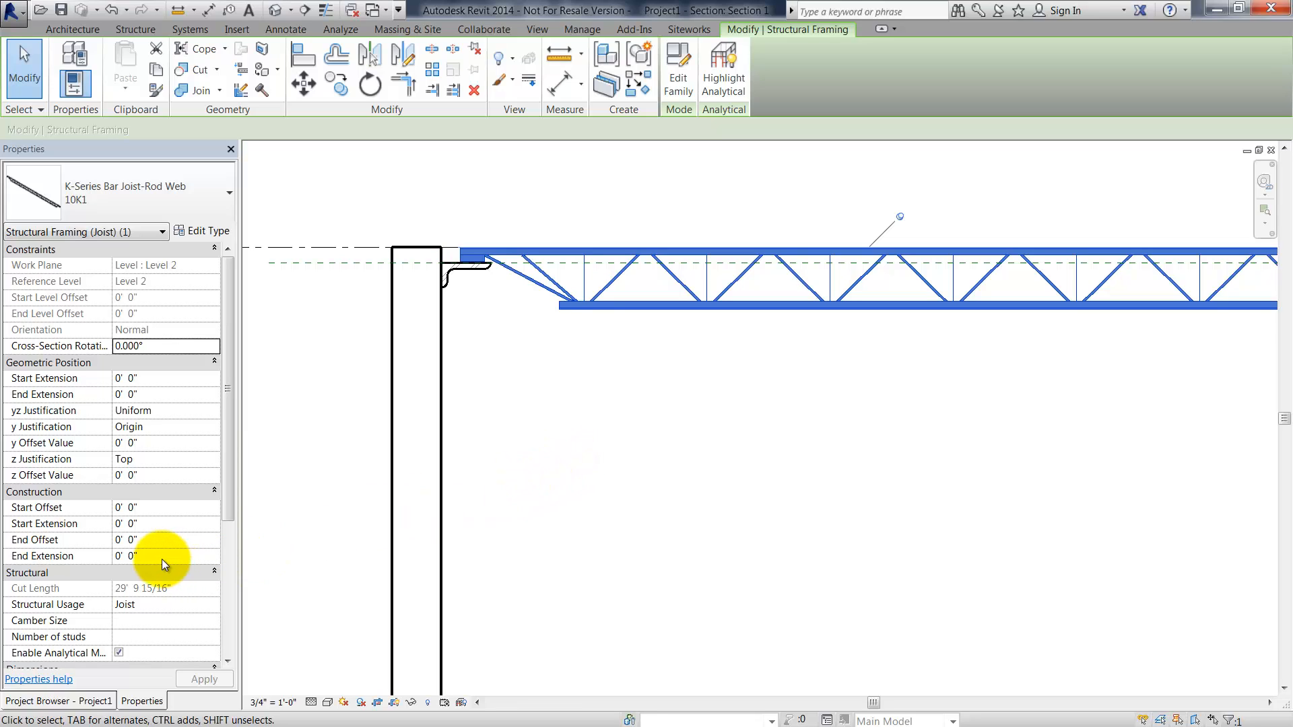
pyautogui.click(152, 523)
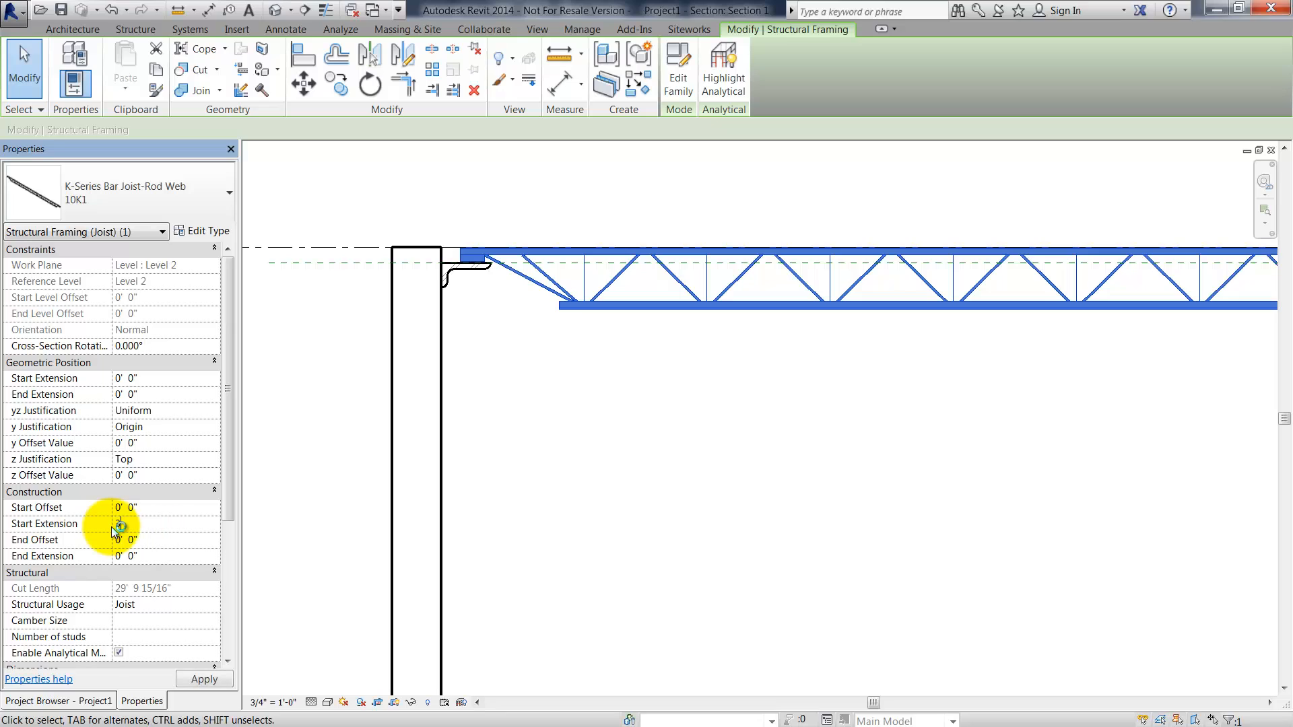
pyautogui.write('3')
pyautogui.click(158, 555)
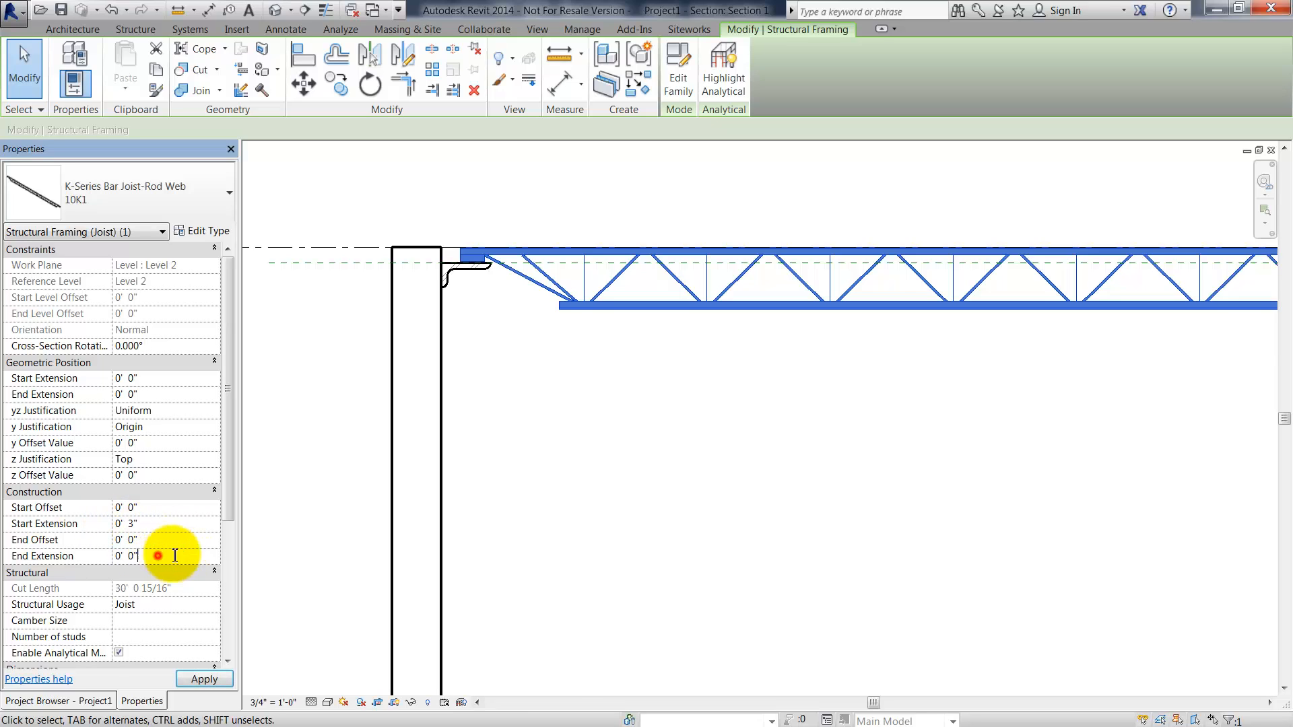
pyautogui.write('3')
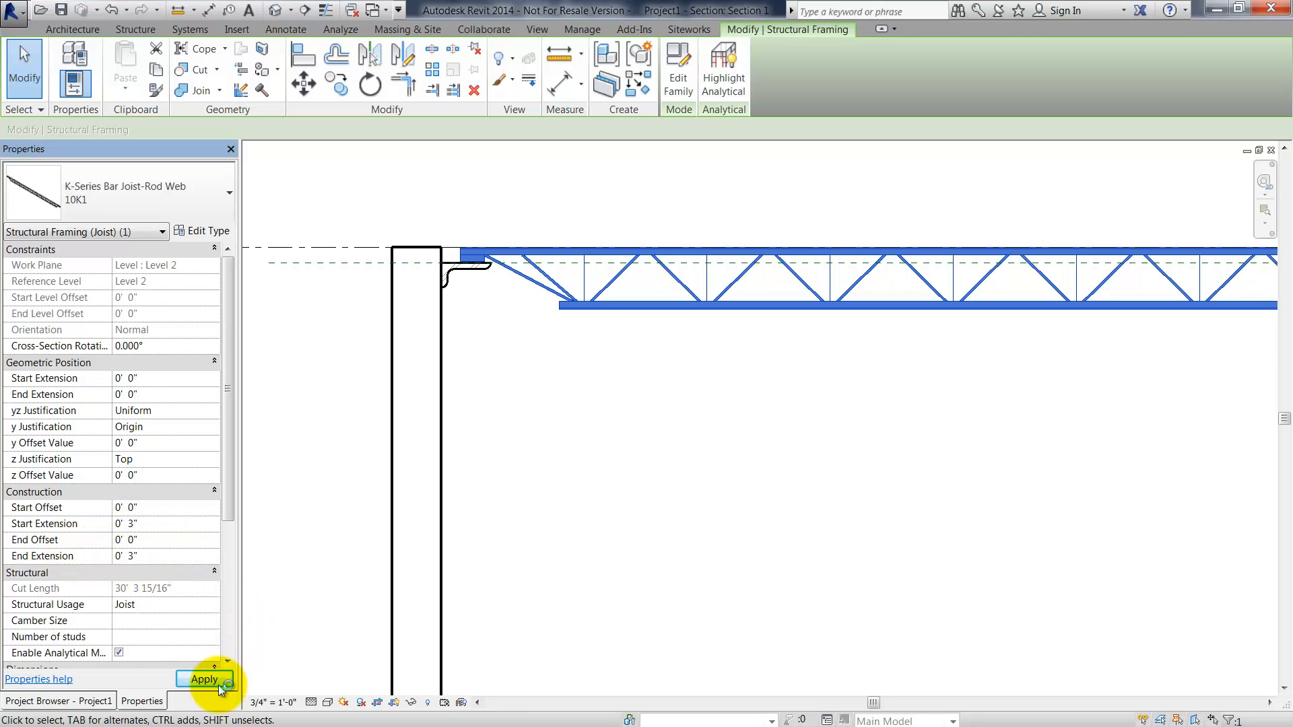
pyautogui.click(551, 465)
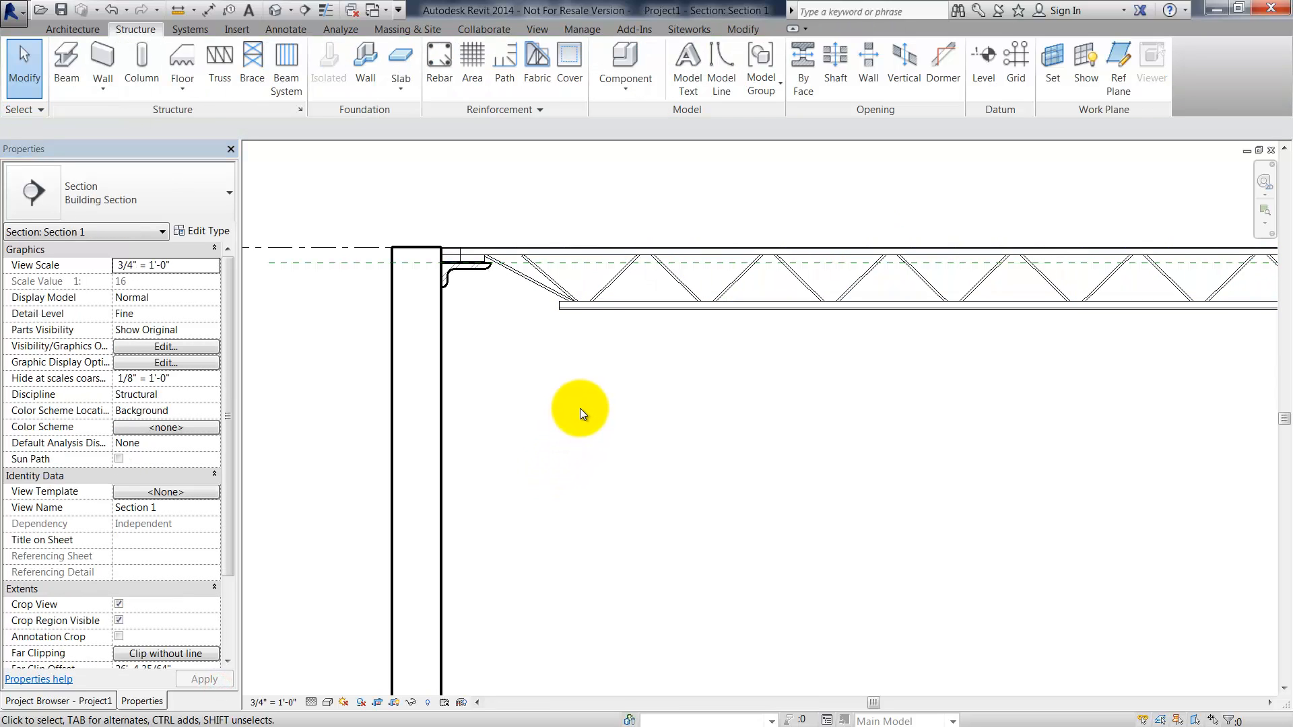